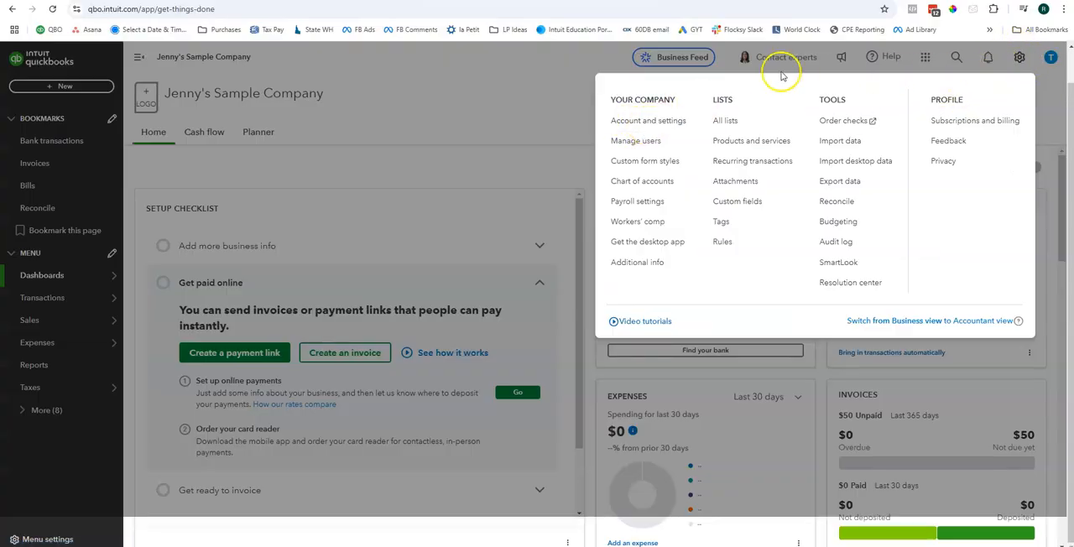
Step: Open the company's account and settings and set the entity type under Tax Info to Limited liability
{"action": "left_click", "coordinate": [663, 121]}
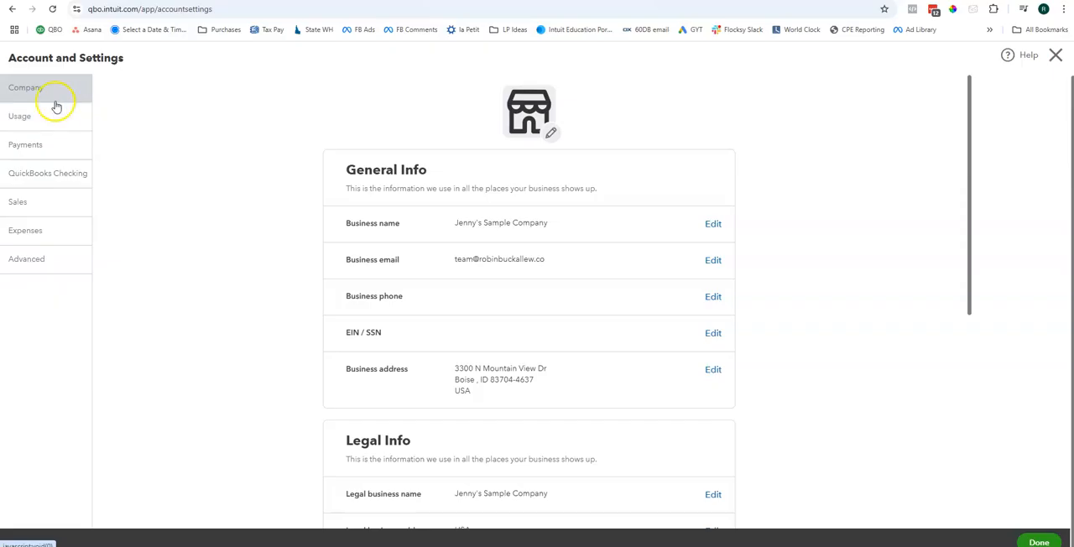
{"action": "scroll", "coordinate": [583, 167], "scroll_direction": "down", "scroll_amount": 1}
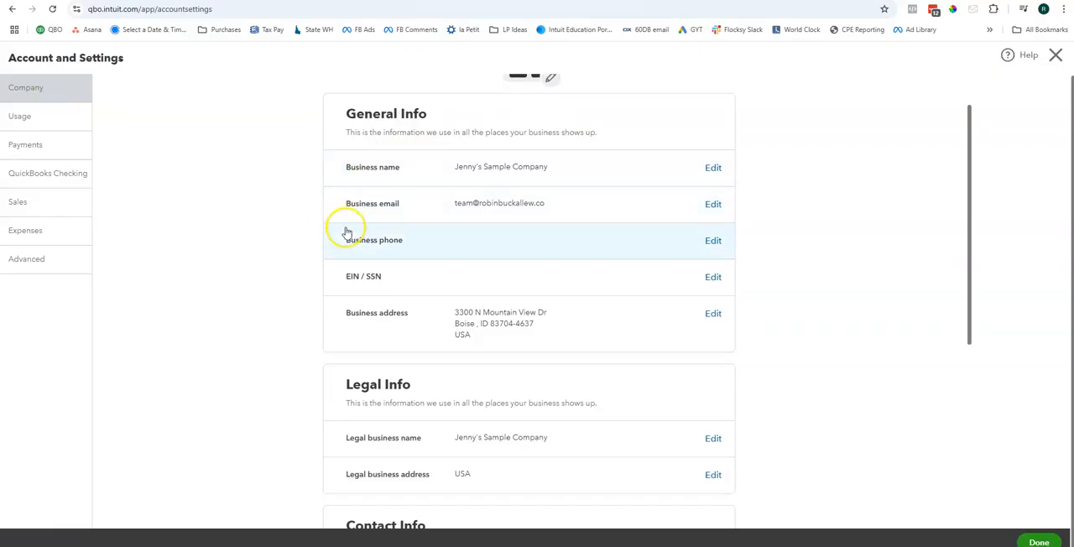
{"action": "scroll", "coordinate": [347, 221], "scroll_direction": "down", "scroll_amount": 1}
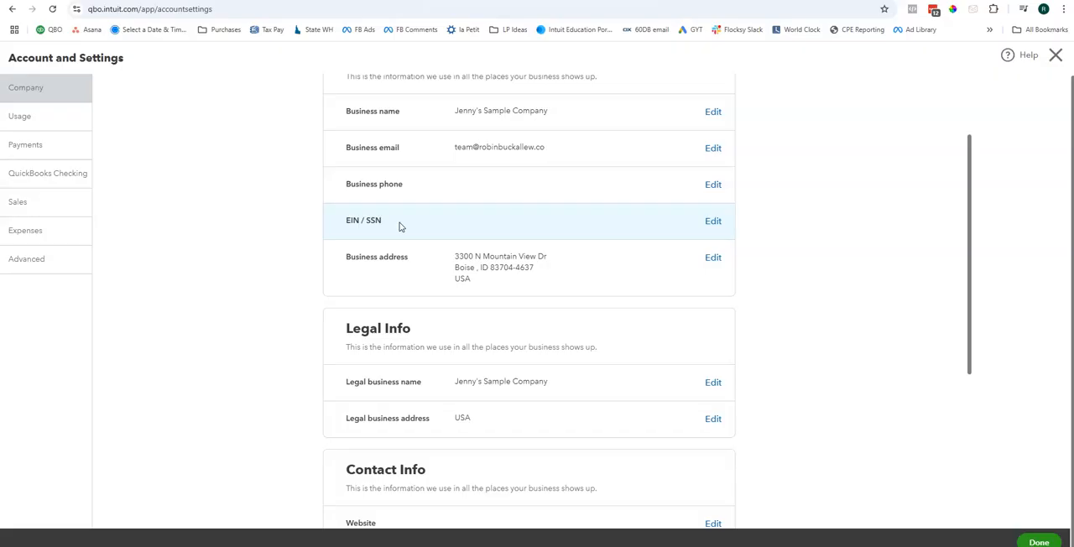
{"action": "scroll", "coordinate": [397, 240], "scroll_direction": "down", "scroll_amount": 3}
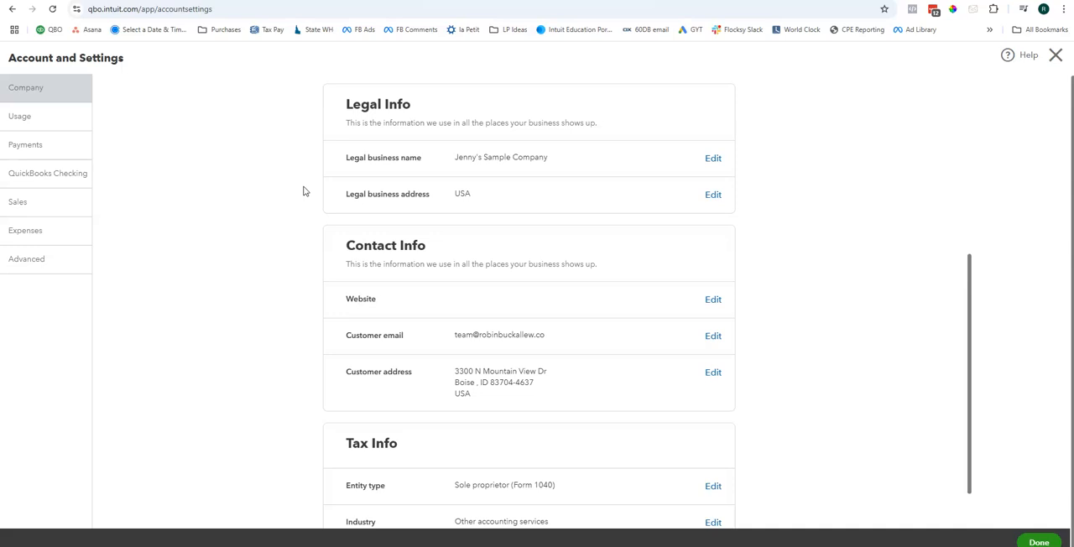
{"action": "scroll", "coordinate": [305, 192], "scroll_direction": "down", "scroll_amount": 2}
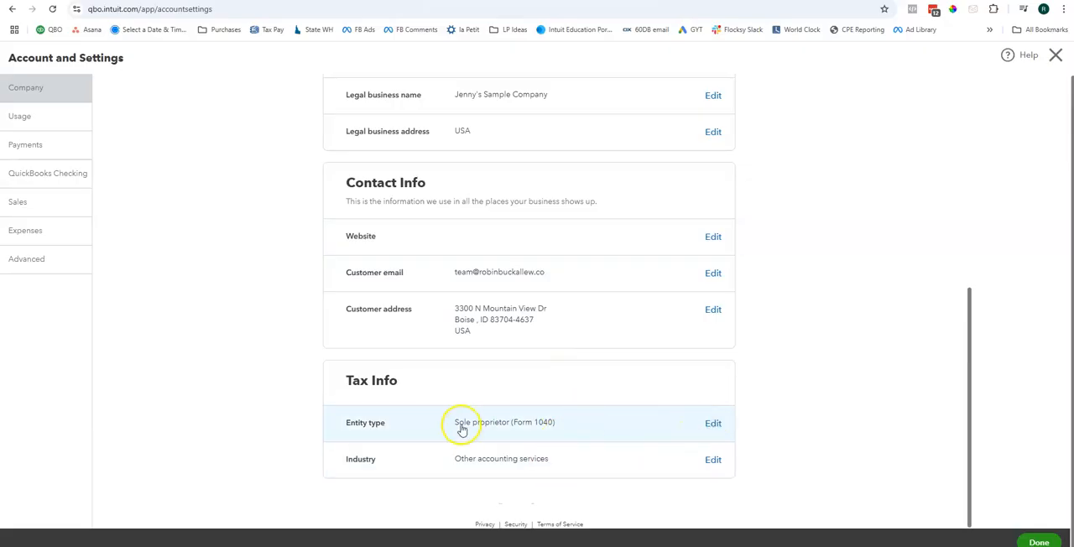
{"action": "left_click", "coordinate": [595, 426]}
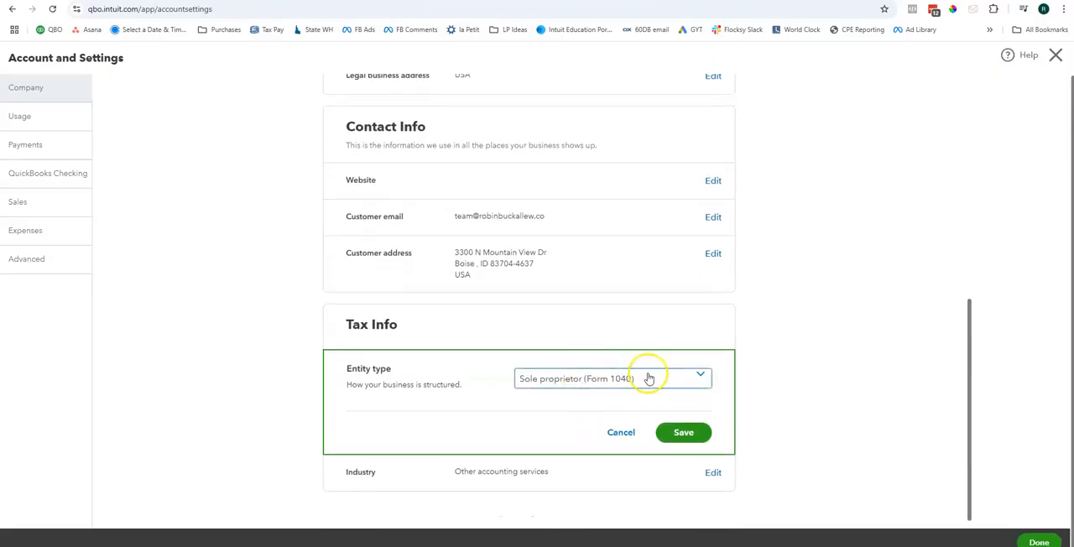
{"action": "left_click", "coordinate": [648, 377]}
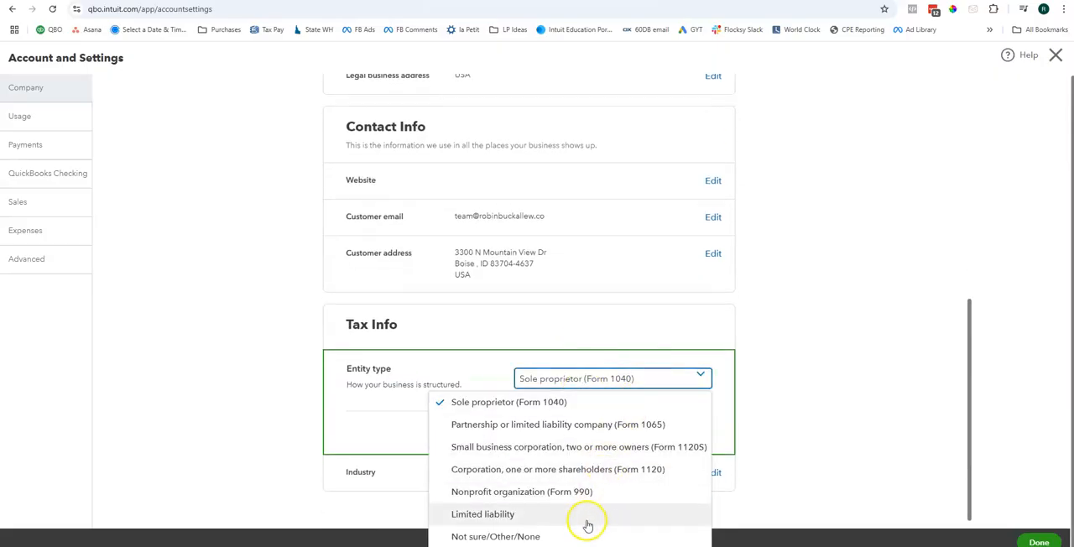
{"action": "left_click", "coordinate": [528, 514]}
{"action": "left_click", "coordinate": [686, 431]}
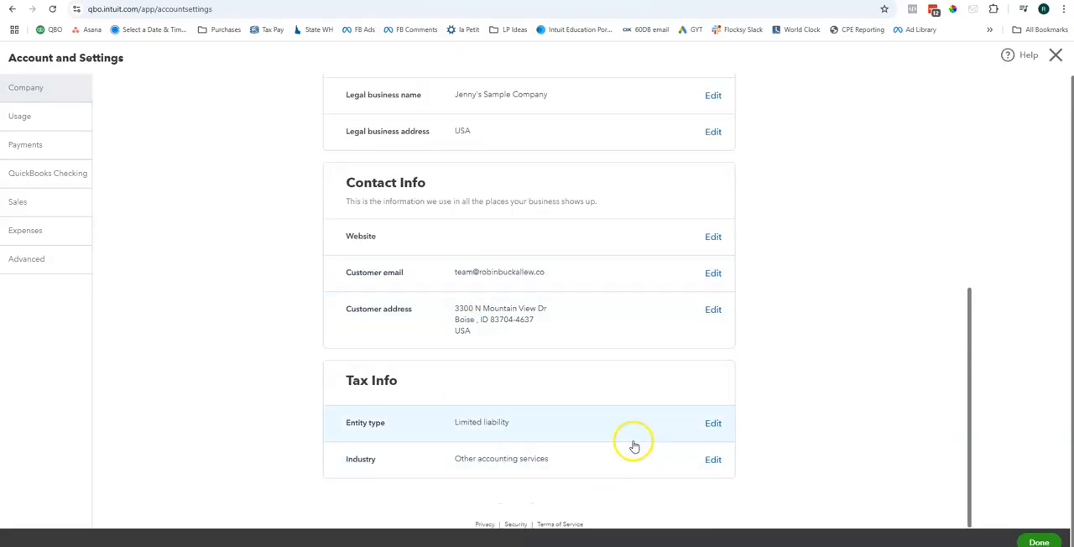
Step: Review the usage limits, payments settings and QuickBooks Checking offer, declining to confirm the payment info right now
{"action": "scroll", "coordinate": [179, 312], "scroll_direction": "up", "scroll_amount": 5}
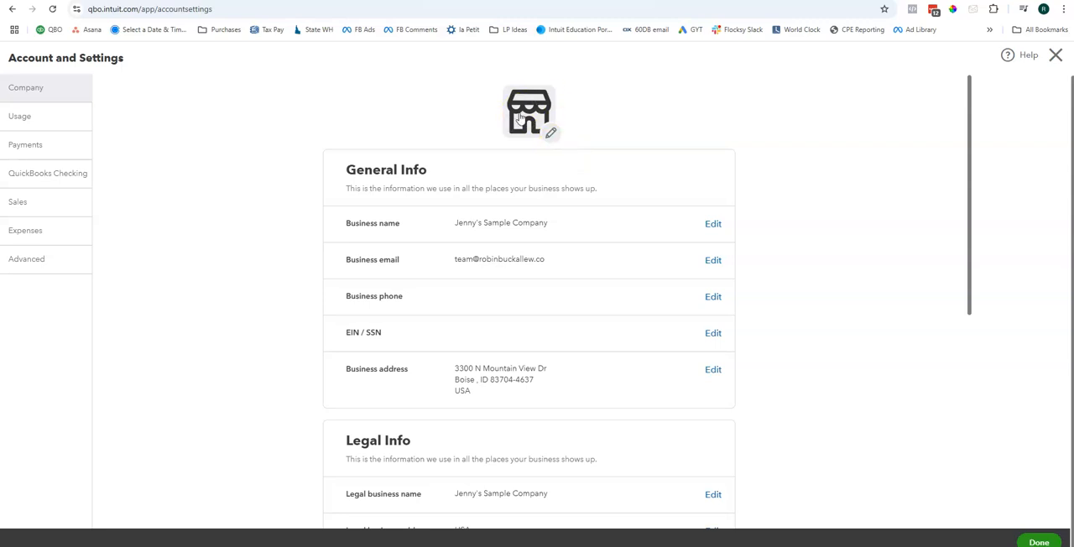
{"action": "left_click", "coordinate": [25, 119]}
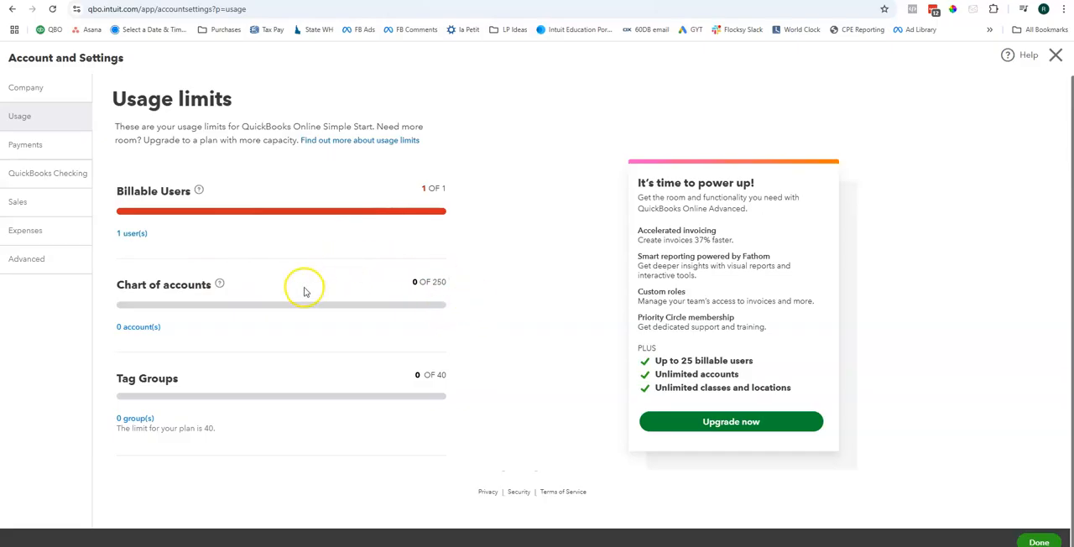
{"action": "left_click", "coordinate": [60, 150]}
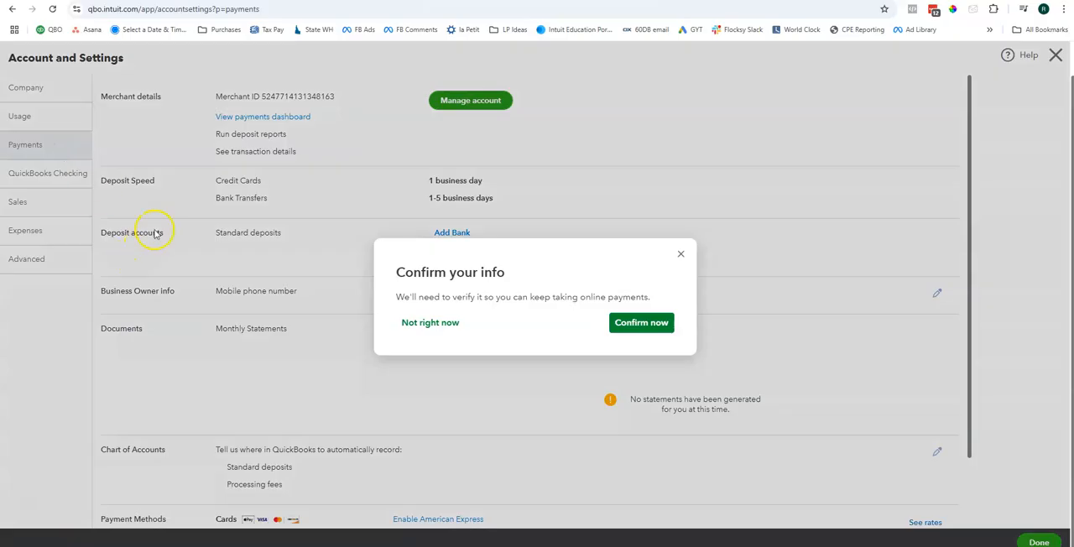
{"action": "left_click", "coordinate": [427, 324]}
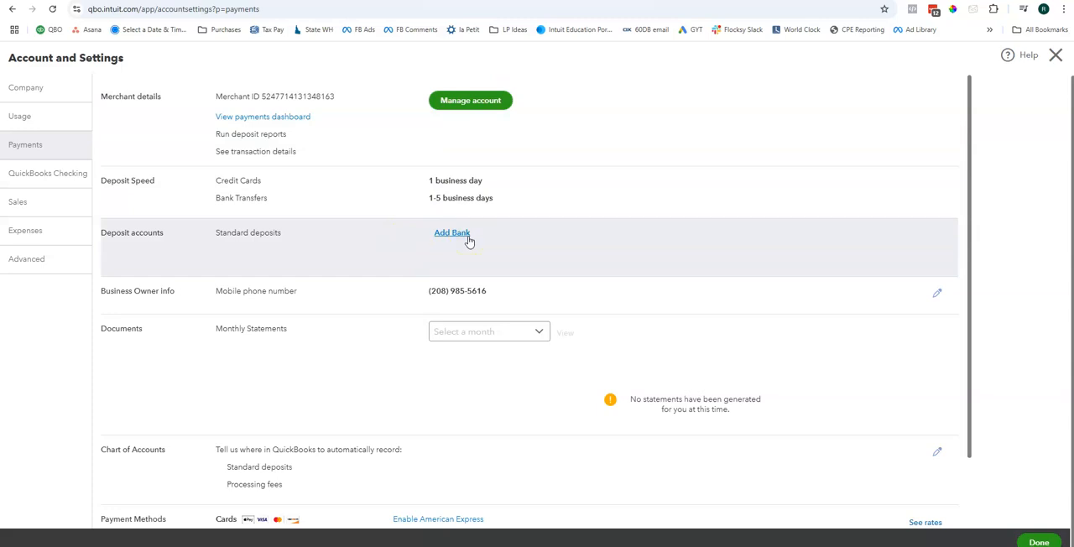
{"action": "scroll", "coordinate": [503, 389], "scroll_direction": "down", "scroll_amount": 1}
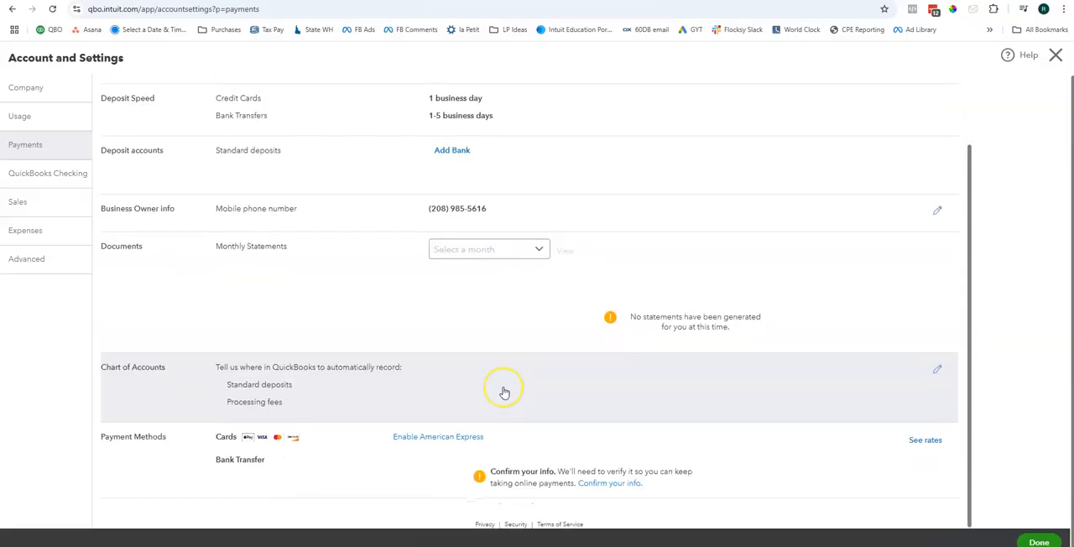
{"action": "scroll", "coordinate": [503, 392], "scroll_direction": "up", "scroll_amount": 1}
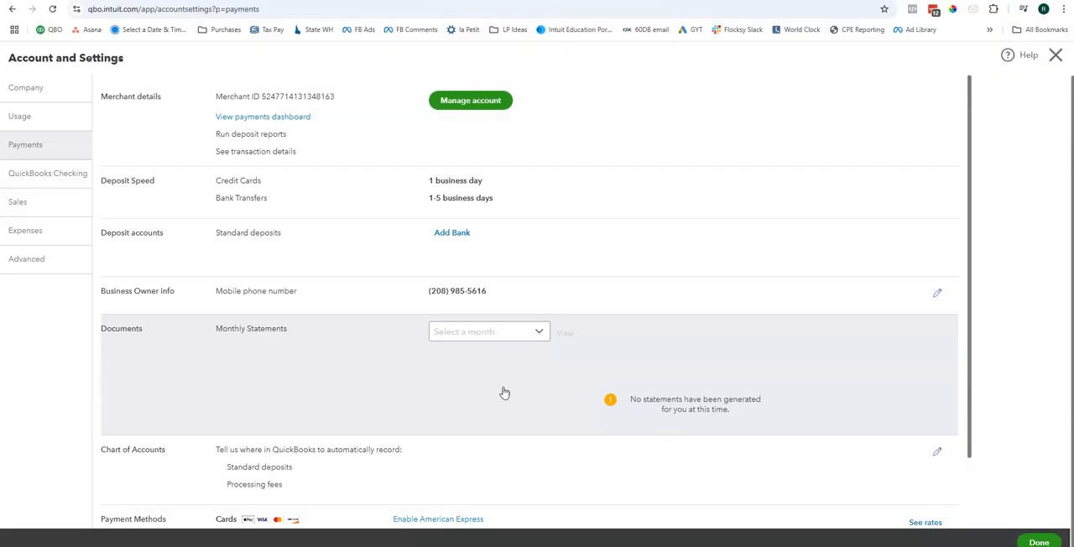
{"action": "left_click", "coordinate": [449, 385]}
{"action": "left_click", "coordinate": [425, 267]}
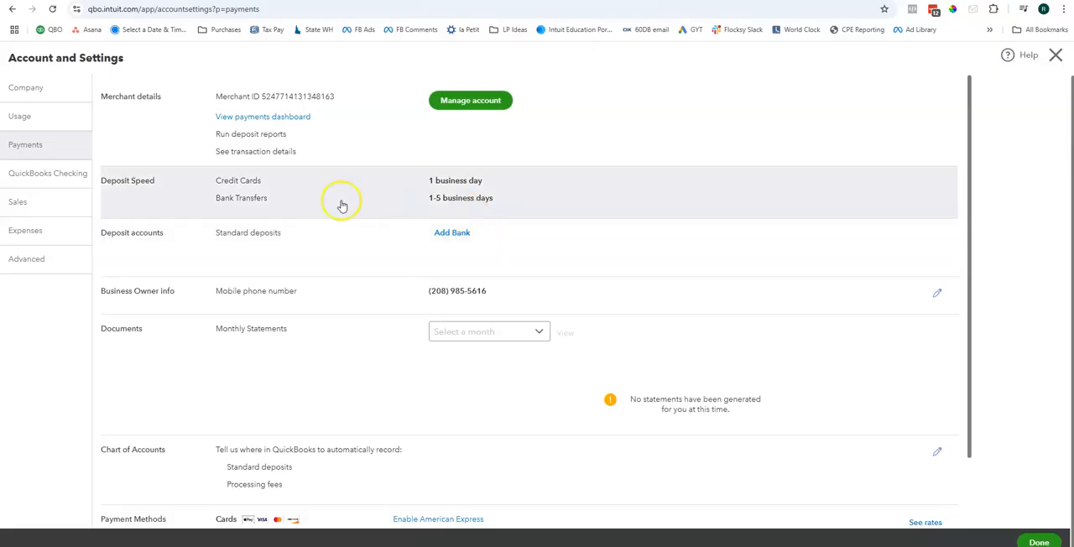
{"action": "left_click", "coordinate": [478, 199]}
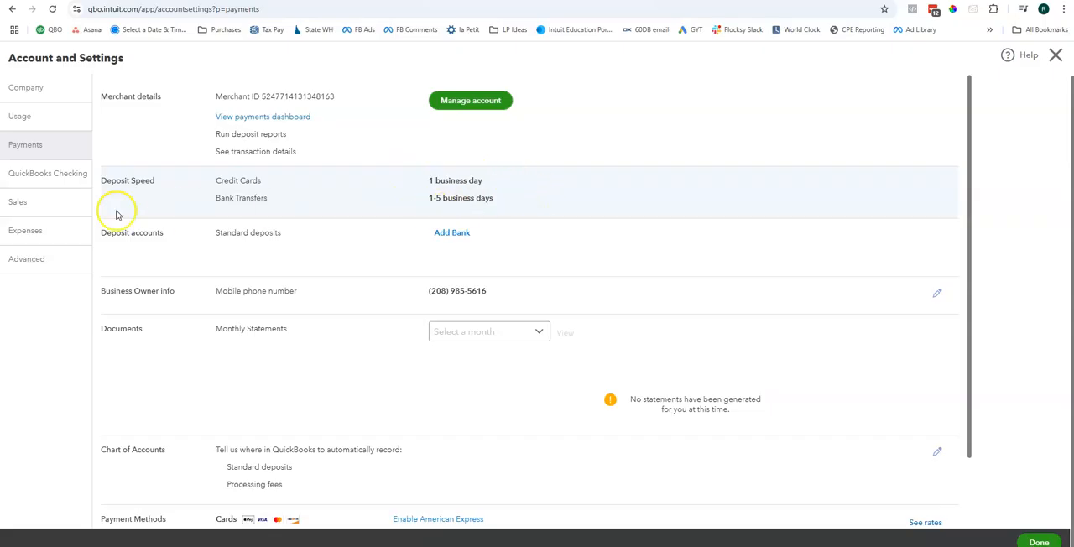
{"action": "left_click", "coordinate": [48, 172]}
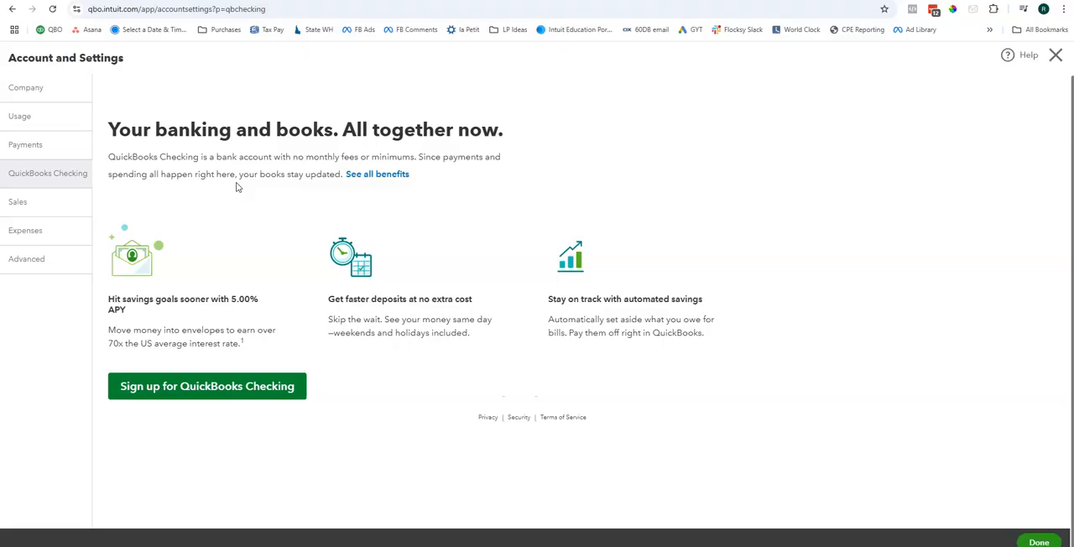
Step: Examine the Sales form content settings, including the invoice terms and delivery method choices and the help for shipping and custom transaction numbers
{"action": "left_click", "coordinate": [61, 210]}
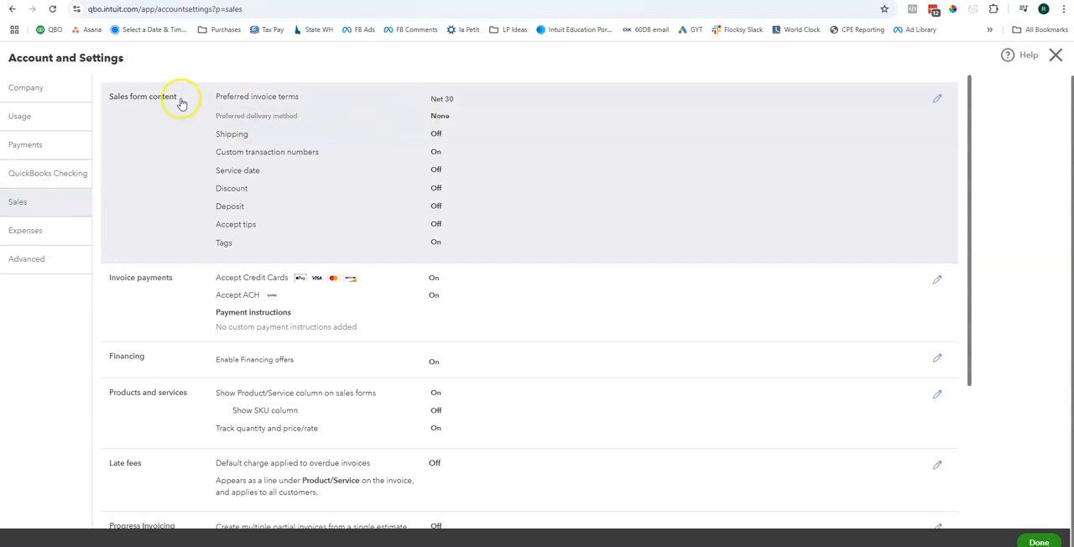
{"action": "left_click", "coordinate": [700, 129]}
{"action": "left_click", "coordinate": [520, 101]}
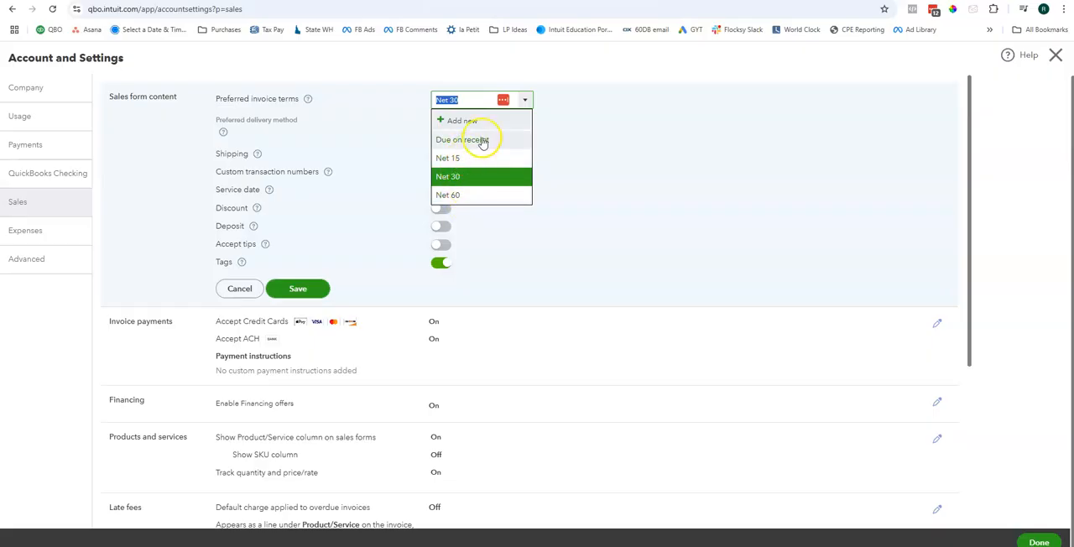
{"action": "left_click", "coordinate": [628, 126]}
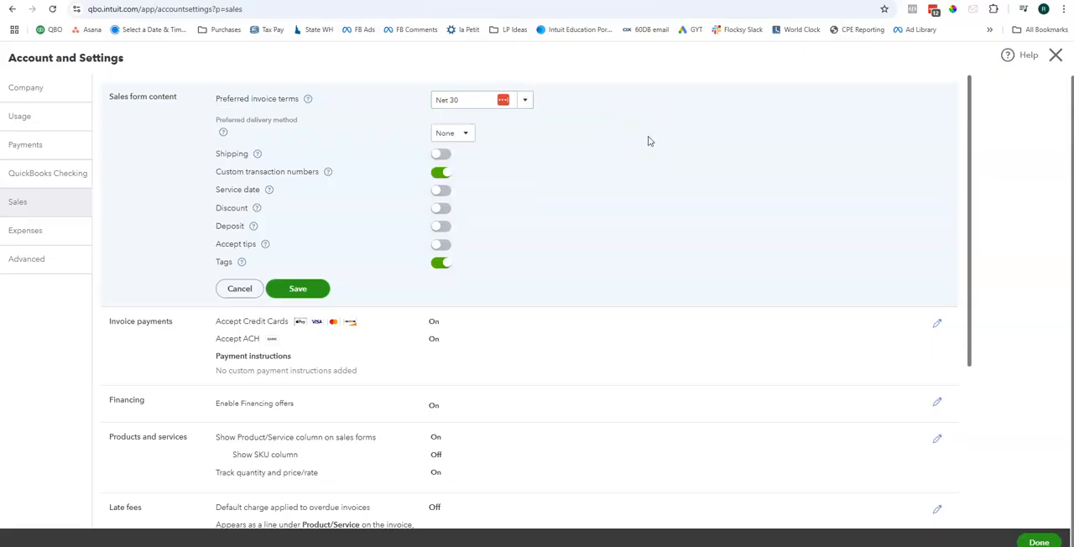
{"action": "left_click", "coordinate": [462, 136]}
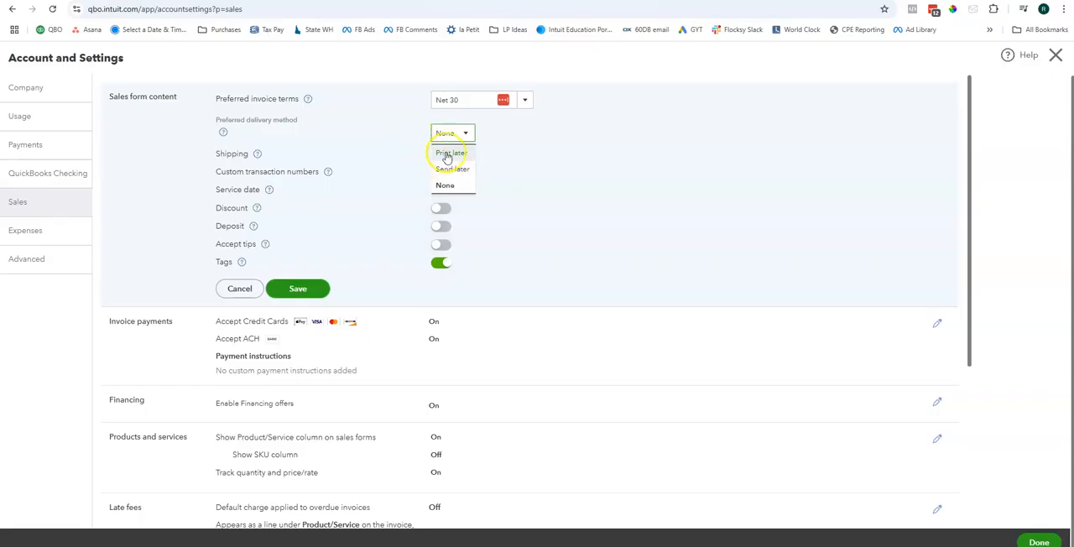
{"action": "left_click", "coordinate": [507, 171]}
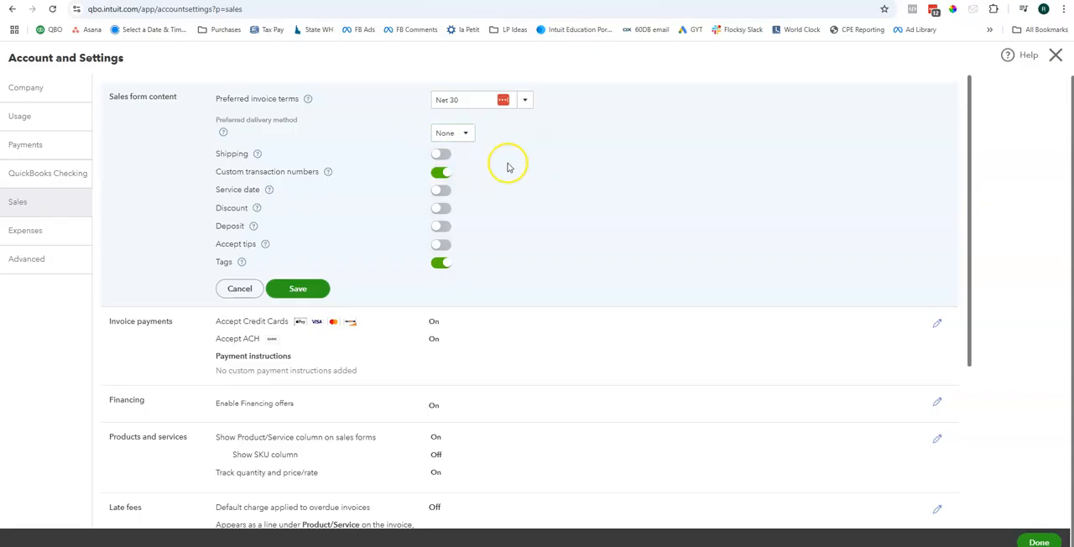
{"action": "left_click", "coordinate": [258, 155]}
{"action": "left_click_drag", "start_coordinate": [286, 170], "coordinate": [416, 208]}
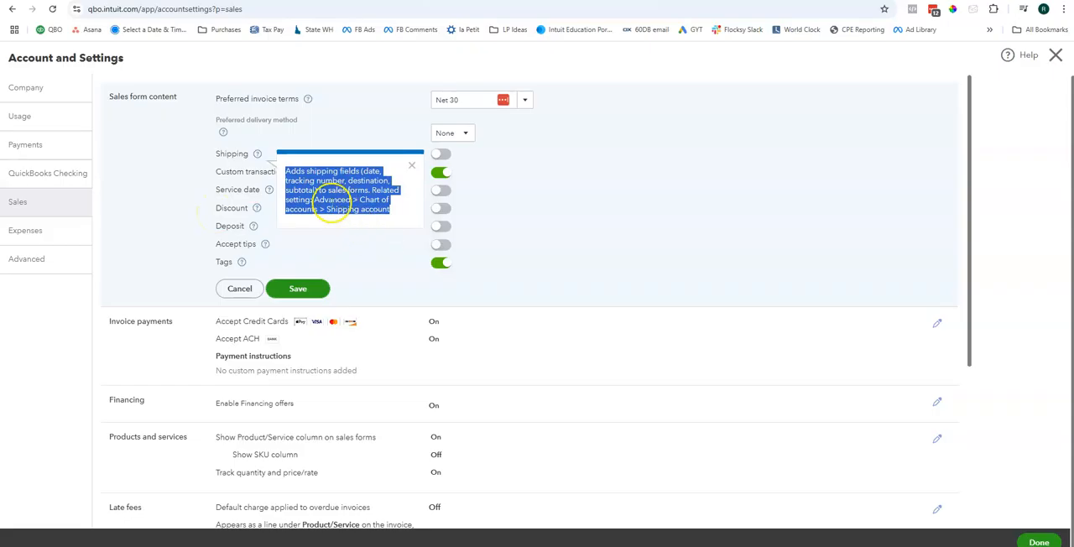
{"action": "left_click", "coordinate": [360, 249]}
{"action": "left_click", "coordinate": [442, 154]}
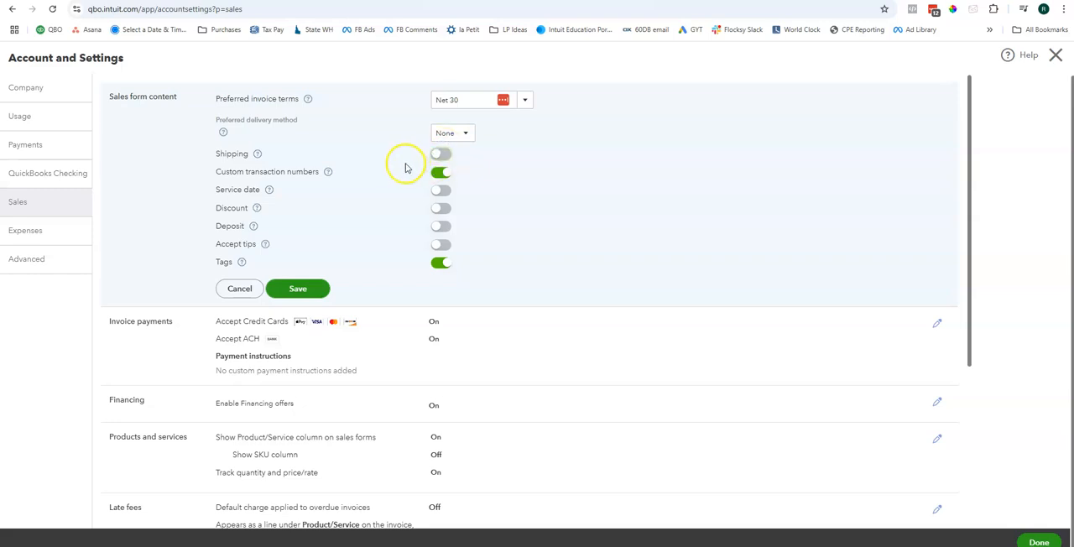
{"action": "left_click", "coordinate": [327, 173]}
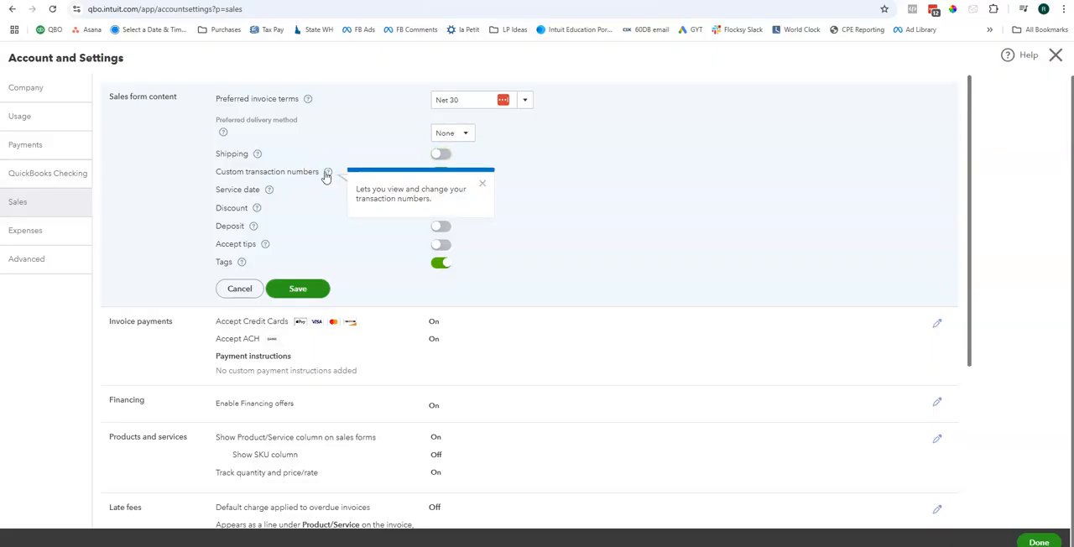
{"action": "left_click", "coordinate": [483, 184]}
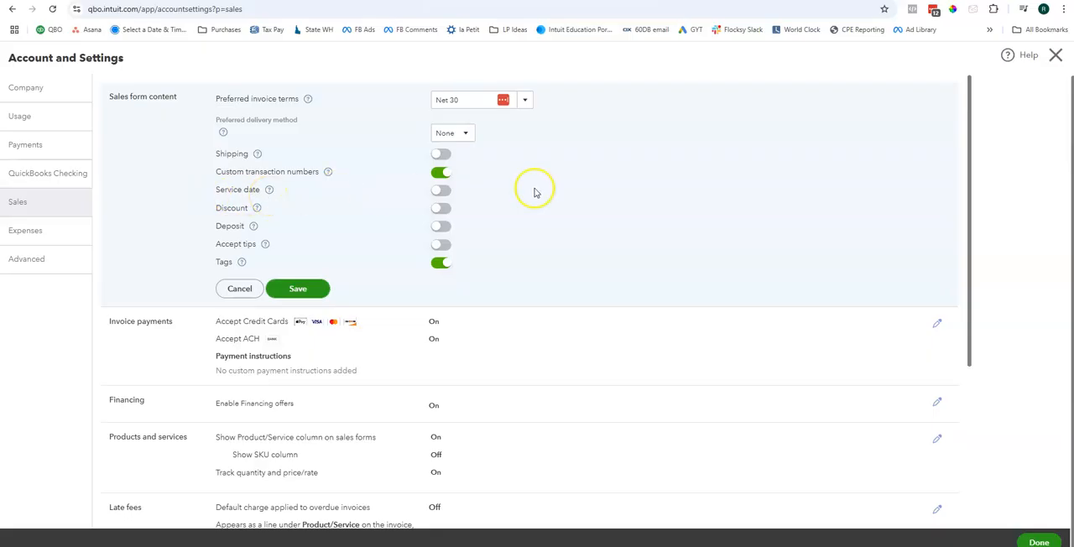
Step: Try enabling Service date, Discount, Deposit and Accept tips for My team in the sales form content, and discard the edits
{"action": "left_click", "coordinate": [441, 189]}
{"action": "left_click", "coordinate": [440, 209]}
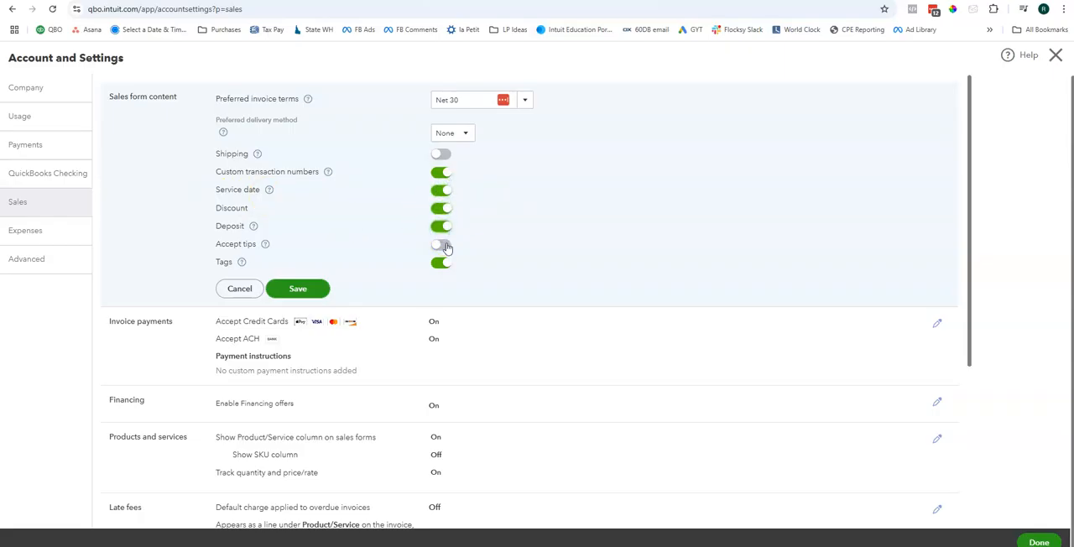
{"action": "left_click", "coordinate": [443, 246]}
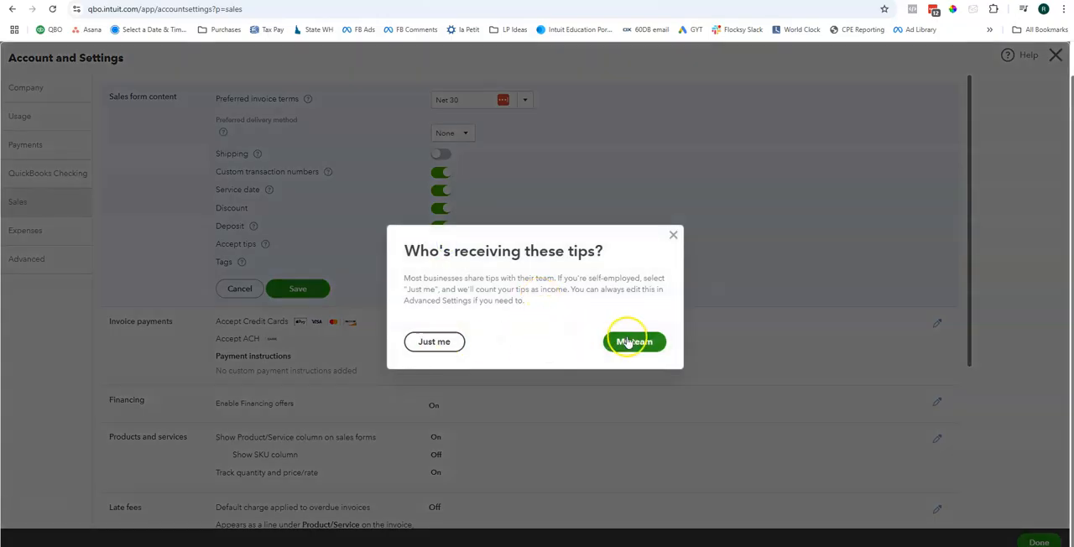
{"action": "left_click", "coordinate": [628, 342]}
{"action": "left_click", "coordinate": [656, 354]}
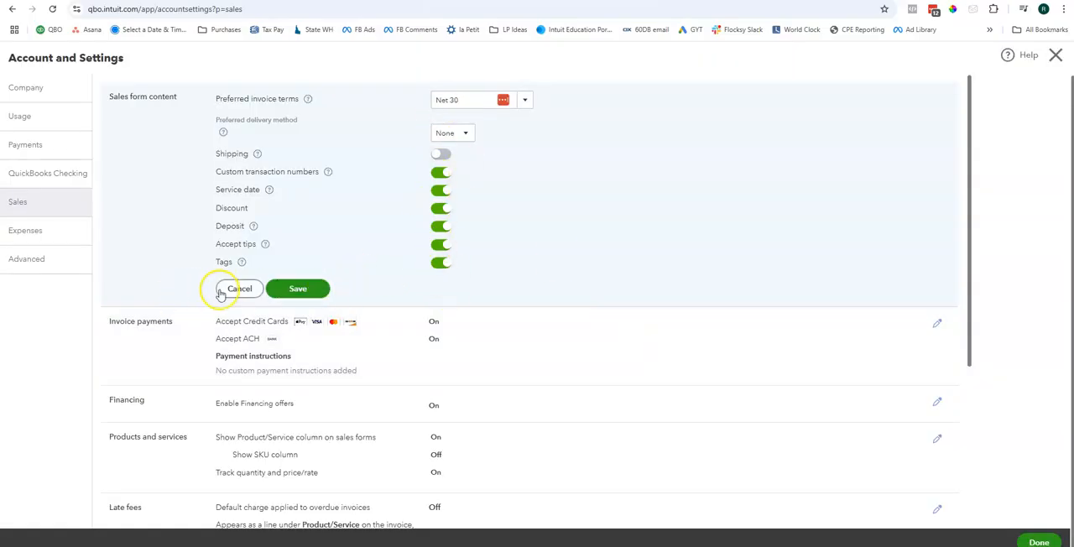
{"action": "left_click", "coordinate": [223, 290]}
{"action": "left_click", "coordinate": [671, 122]}
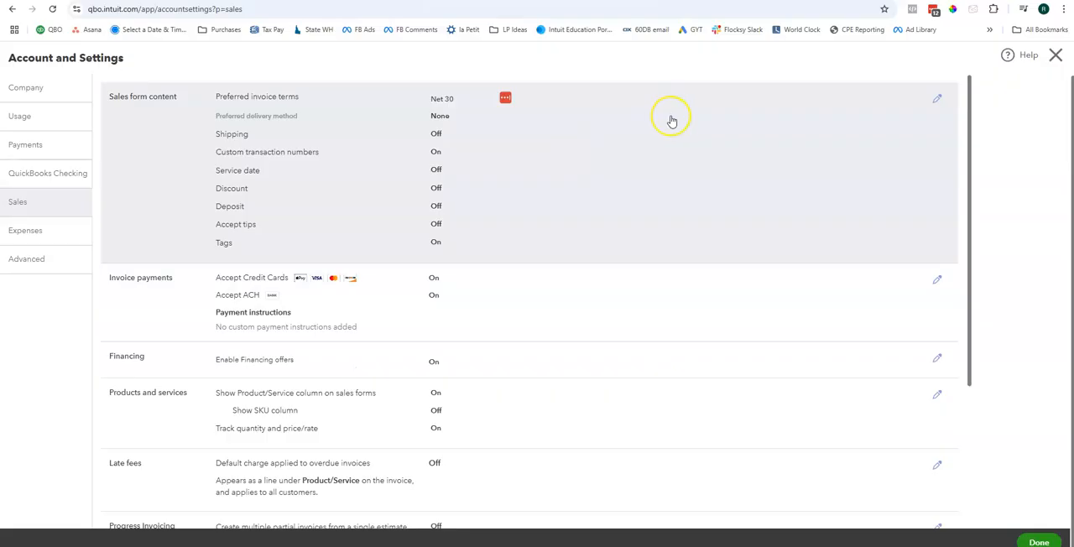
Step: Disable credit card acceptance under Invoice payments, keep ACH accepted, and save the payment options
{"action": "scroll", "coordinate": [638, 184], "scroll_direction": "down", "scroll_amount": 2}
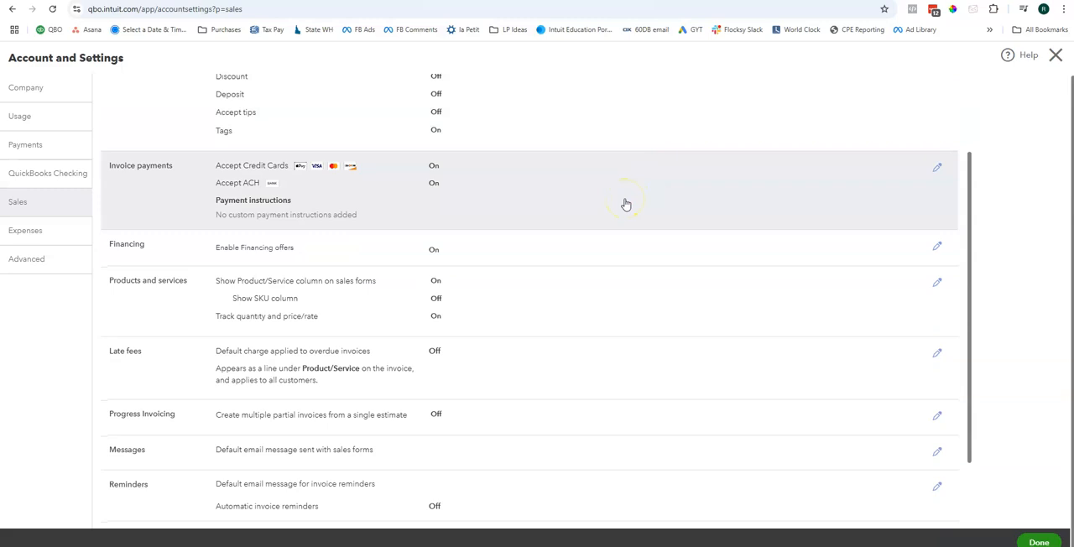
{"action": "left_click", "coordinate": [285, 202]}
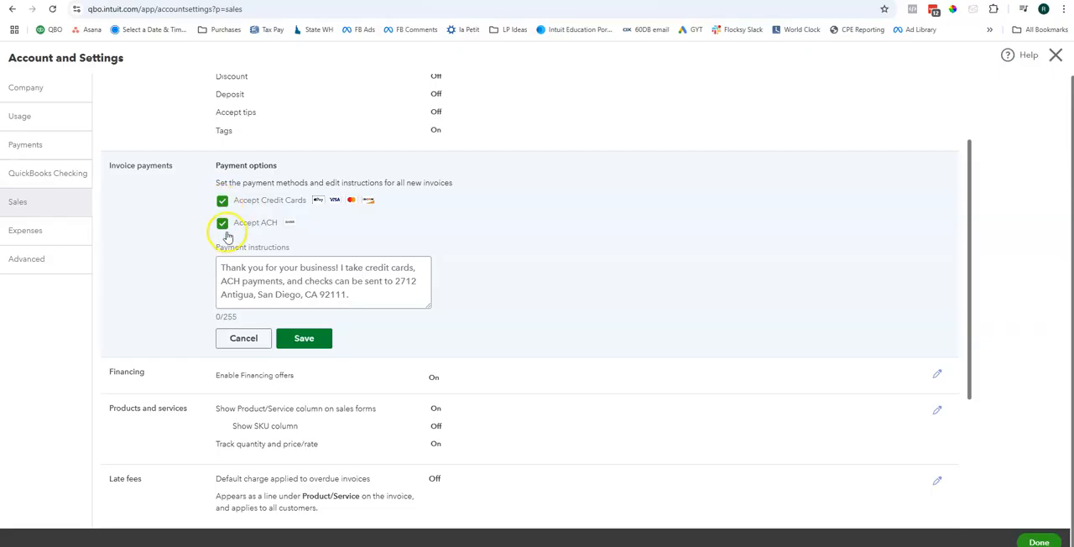
{"action": "left_click", "coordinate": [221, 202]}
{"action": "left_click", "coordinate": [255, 281]}
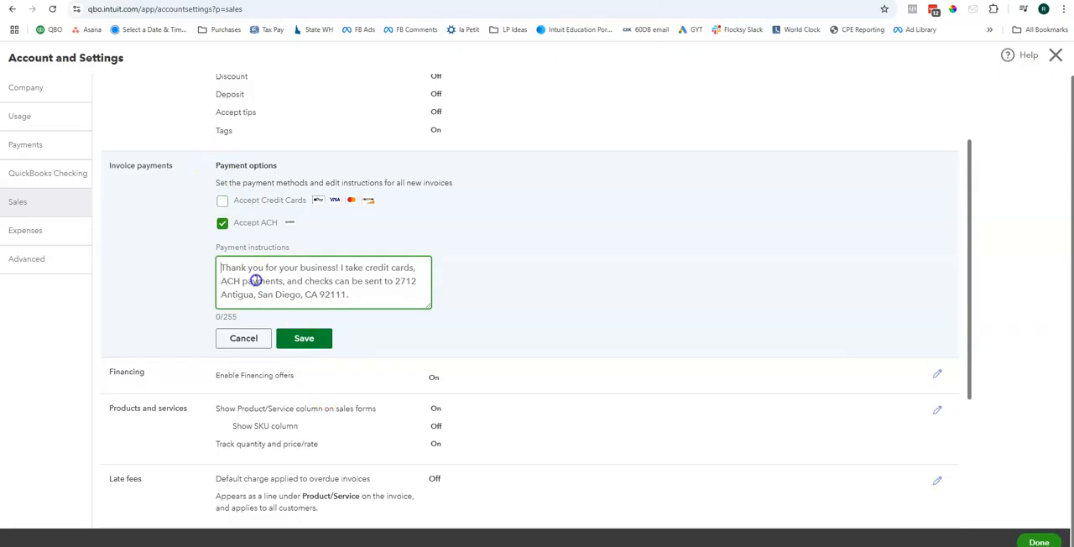
{"action": "left_click", "coordinate": [312, 340]}
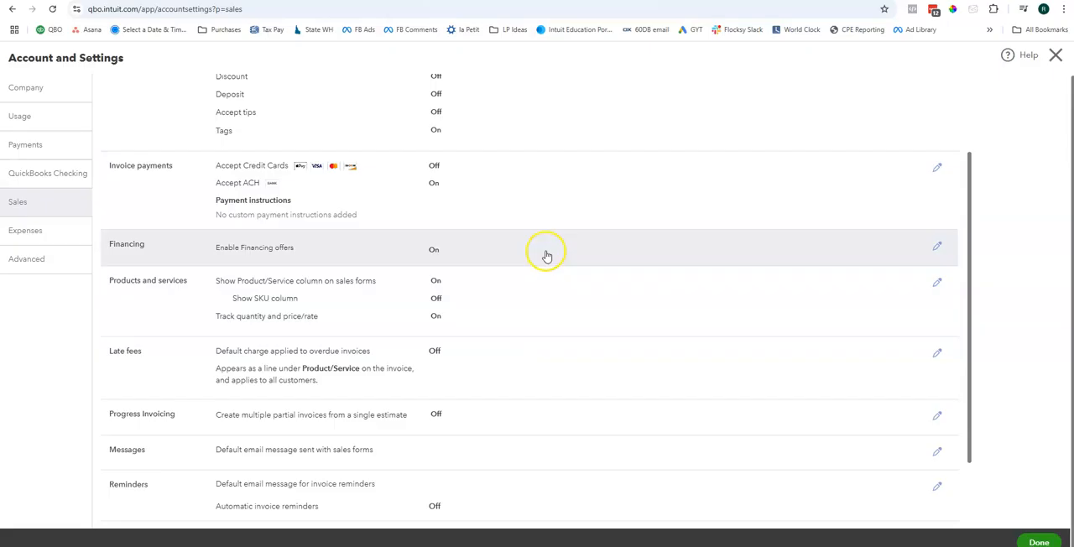
Step: Examine the Financing settings, try toggling the Product/Service column under Products and services, and close both sections without saving
{"action": "left_click", "coordinate": [937, 246]}
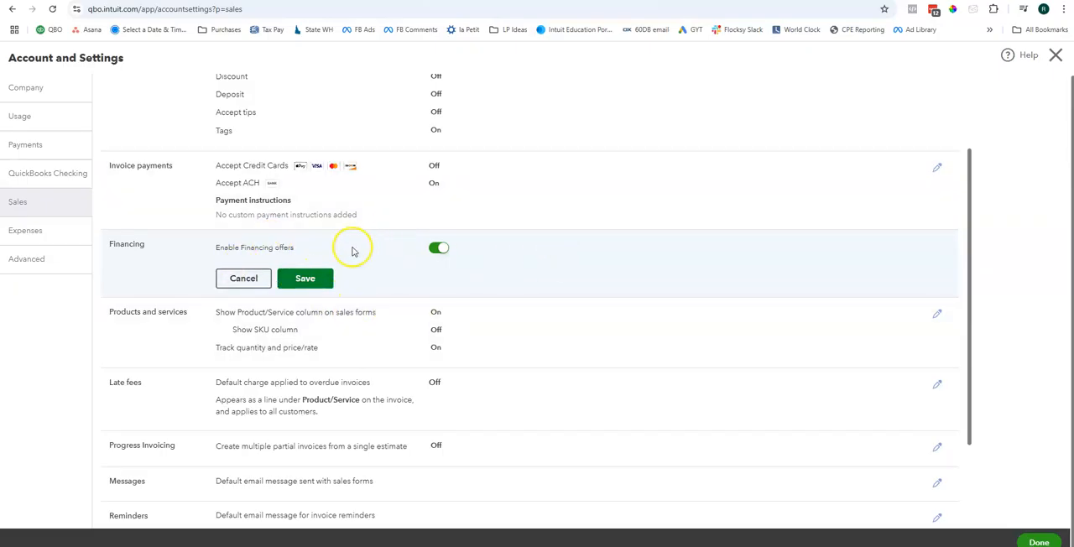
{"action": "left_click", "coordinate": [241, 278]}
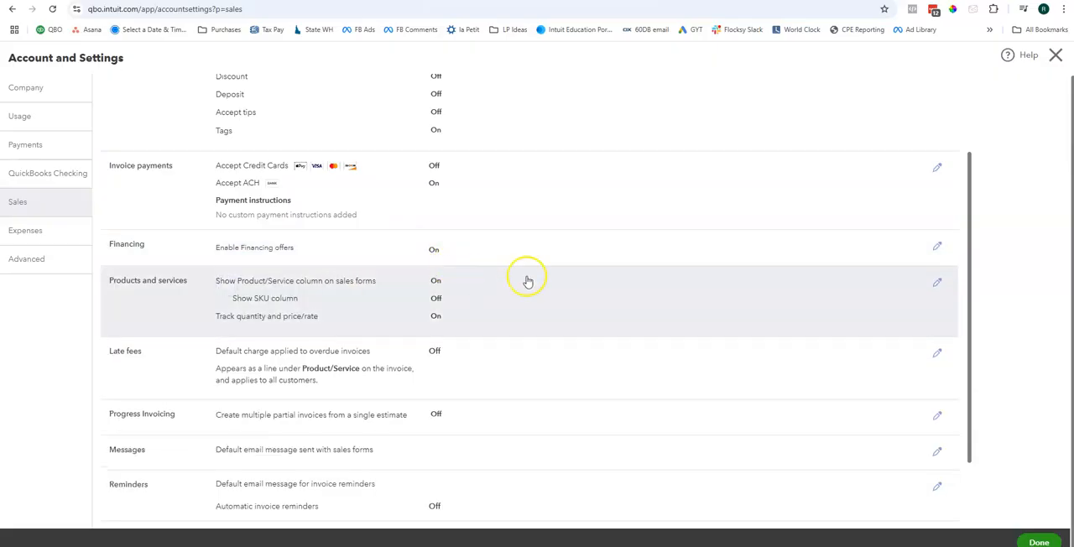
{"action": "left_click", "coordinate": [565, 291]}
{"action": "scroll", "coordinate": [536, 260], "scroll_direction": "down", "scroll_amount": 2}
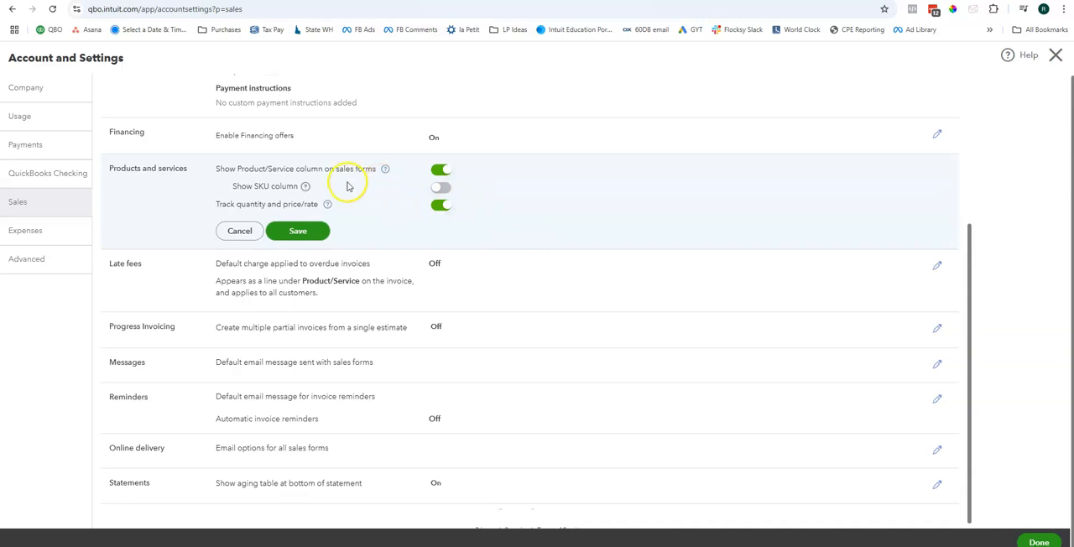
{"action": "left_click", "coordinate": [438, 171]}
{"action": "left_click", "coordinate": [436, 178]}
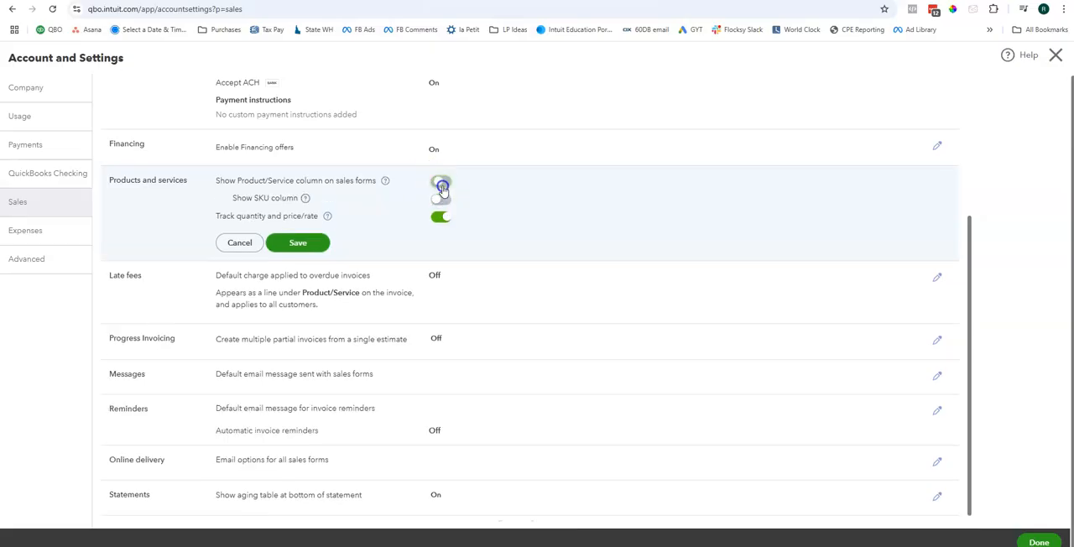
{"action": "left_click", "coordinate": [436, 235]}
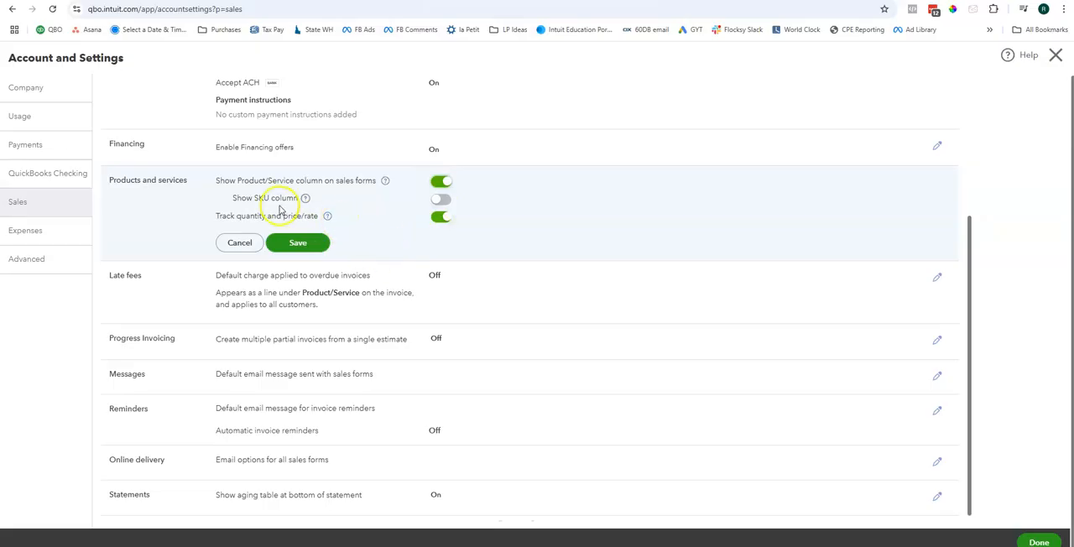
{"action": "left_click", "coordinate": [225, 242]}
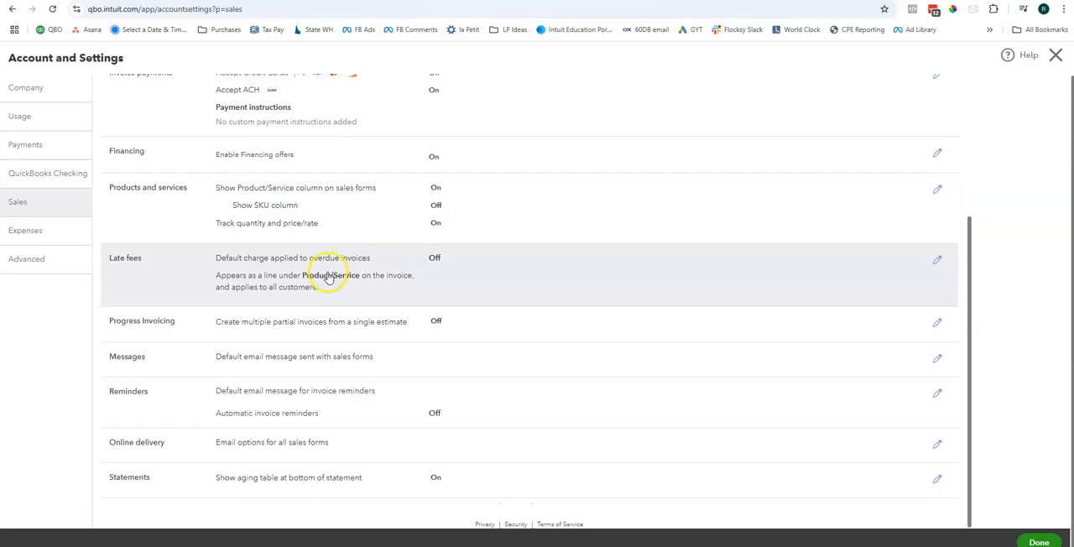
Step: Turn on the default charge for overdue invoices under Late fees and review the fee type, frequency and grace period options
{"action": "left_click", "coordinate": [484, 279]}
{"action": "left_click", "coordinate": [438, 258]}
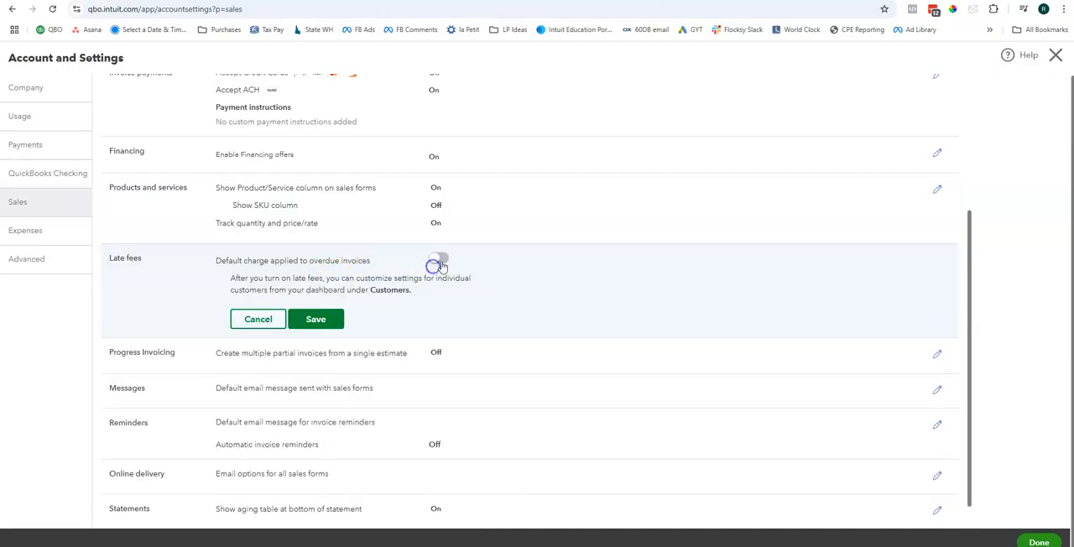
{"action": "scroll", "coordinate": [419, 243], "scroll_direction": "down", "scroll_amount": 1}
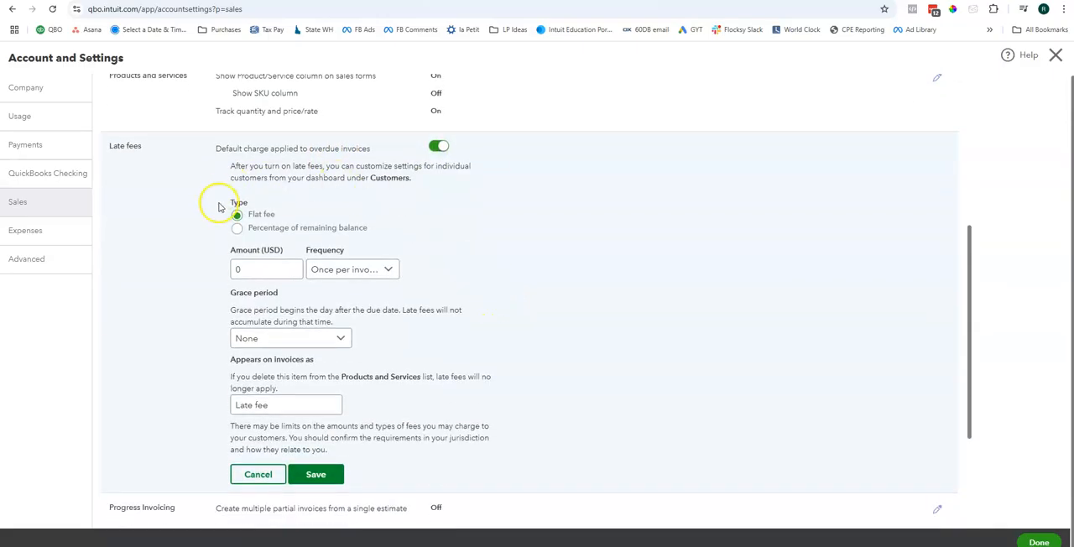
{"action": "scroll", "coordinate": [215, 243], "scroll_direction": "down", "scroll_amount": 1}
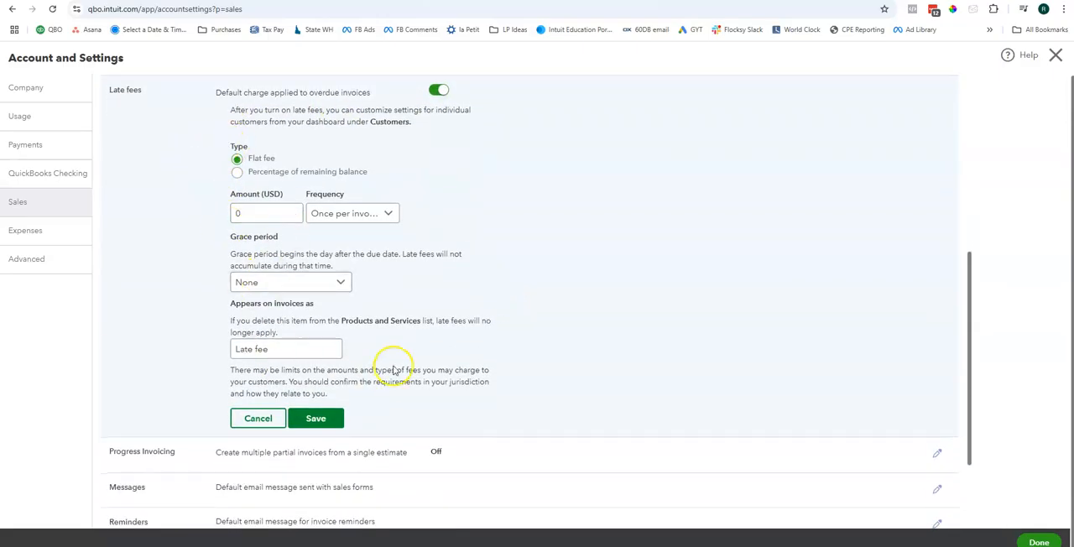
{"action": "scroll", "coordinate": [386, 361], "scroll_direction": "down", "scroll_amount": 1}
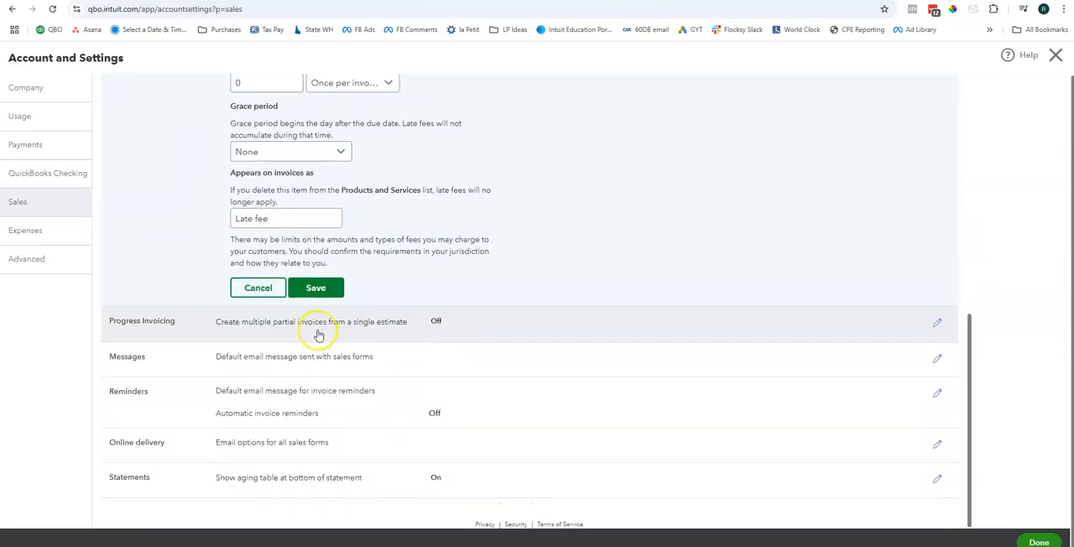
Step: Enable Progress Invoicing for creating multiple partial invoices from one estimate, accept the invoice template update, and save
{"action": "left_click", "coordinate": [317, 332]}
{"action": "left_click", "coordinate": [437, 323]}
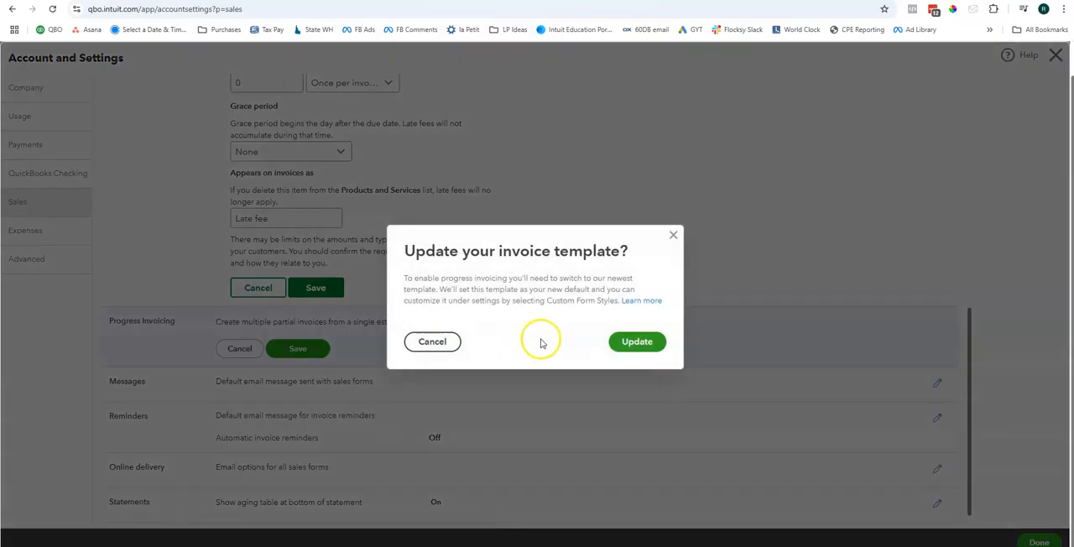
{"action": "left_click", "coordinate": [629, 342]}
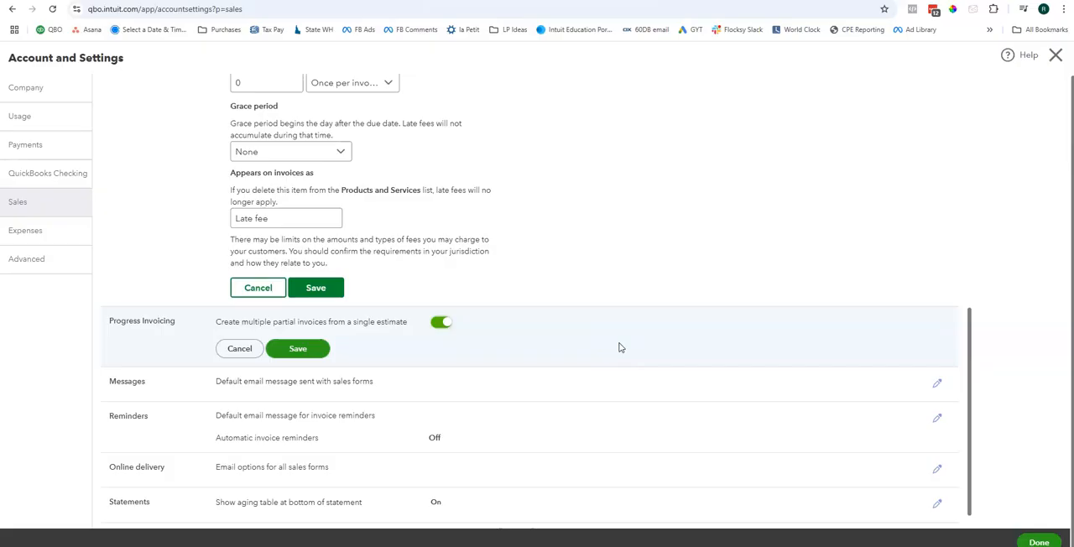
{"action": "left_click", "coordinate": [283, 353]}
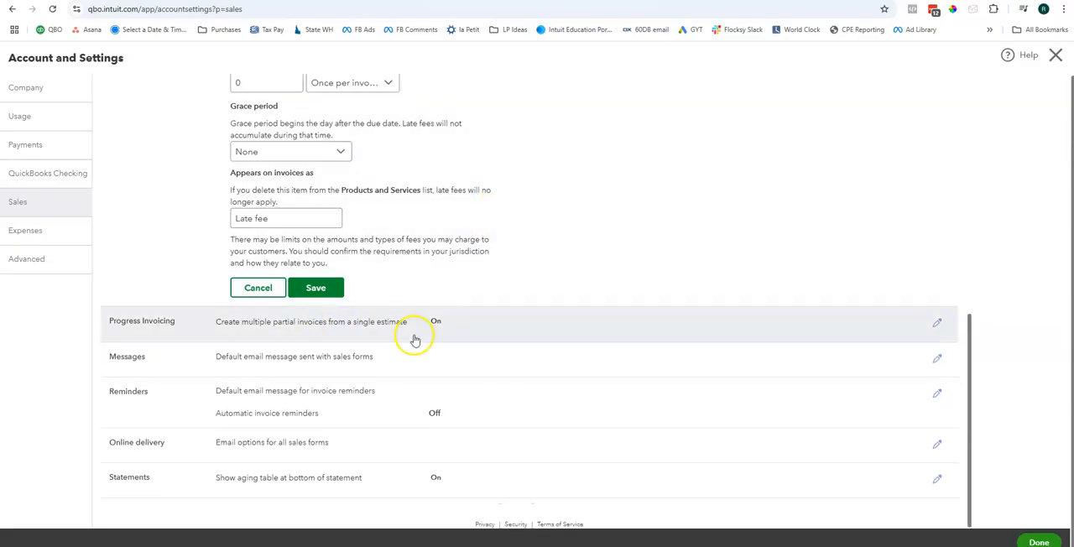
Step: Try the greeting choices for the default sales form email under Messages, selecting To: with [First]
{"action": "left_click", "coordinate": [393, 356]}
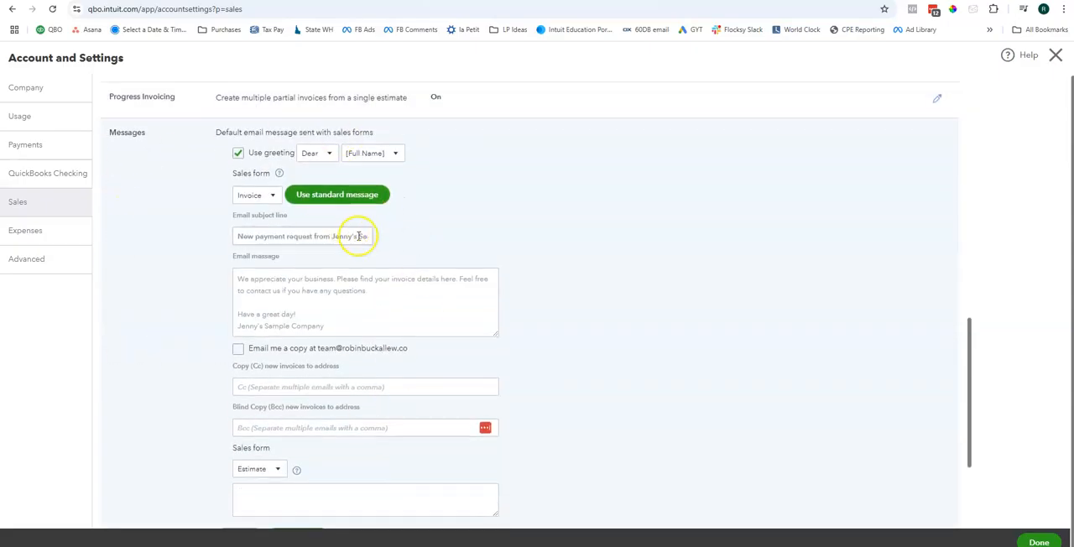
{"action": "left_click", "coordinate": [312, 154]}
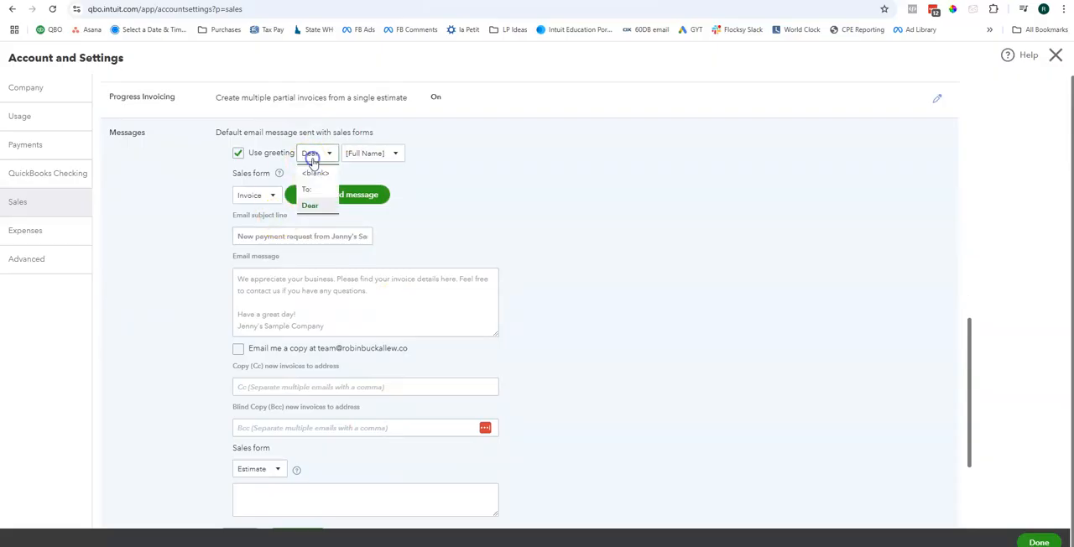
{"action": "left_click", "coordinate": [321, 189]}
{"action": "left_click", "coordinate": [318, 153]}
{"action": "left_click", "coordinate": [319, 174]}
{"action": "left_click", "coordinate": [318, 153]}
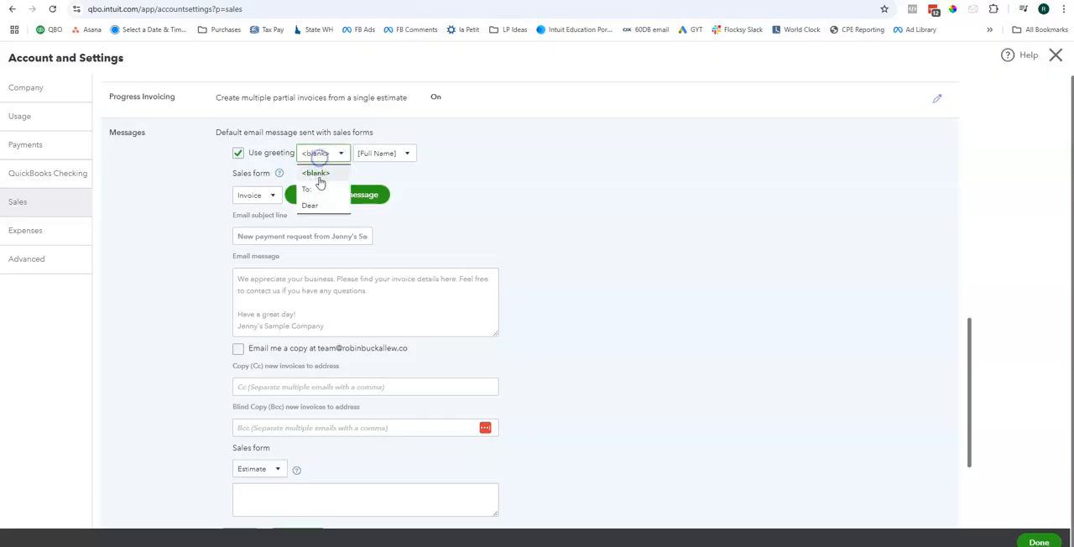
{"action": "left_click", "coordinate": [313, 189]}
{"action": "left_click", "coordinate": [357, 155]}
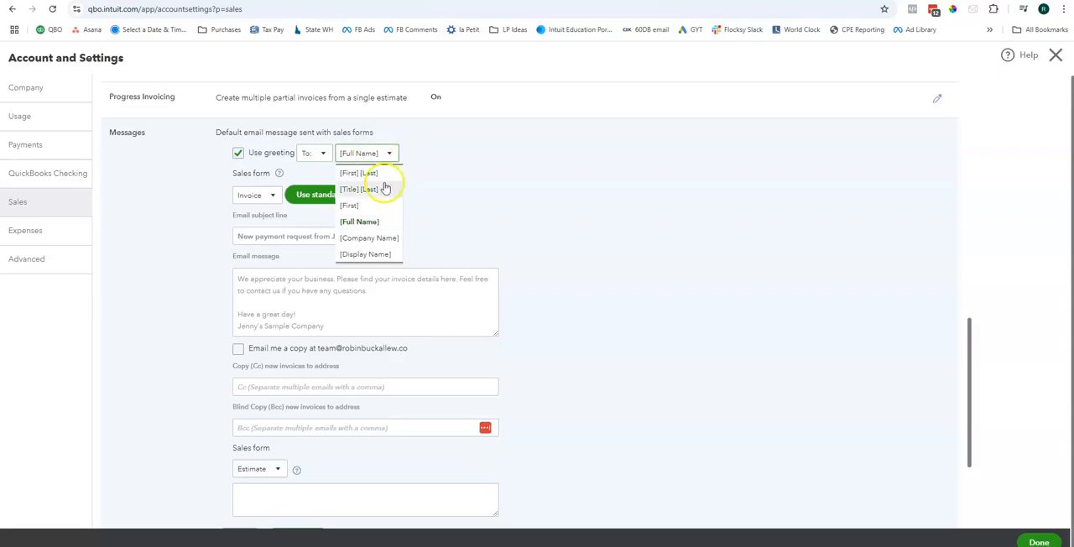
{"action": "left_click", "coordinate": [374, 207]}
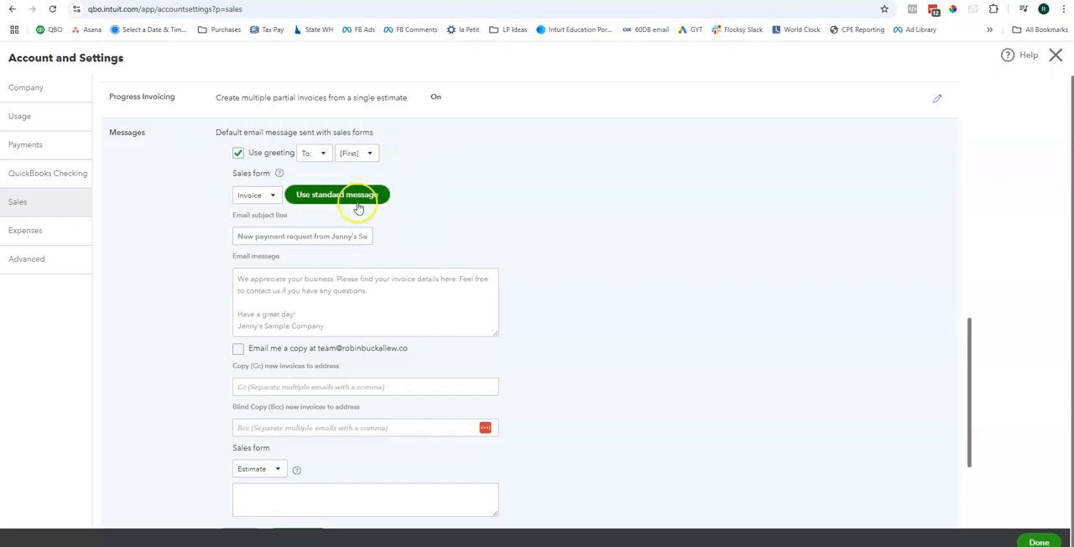
Step: Look over the invoice email message, try the option to email a copy to the company, and discard the Messages edits
{"action": "scroll", "coordinate": [378, 225], "scroll_direction": "down", "scroll_amount": 2}
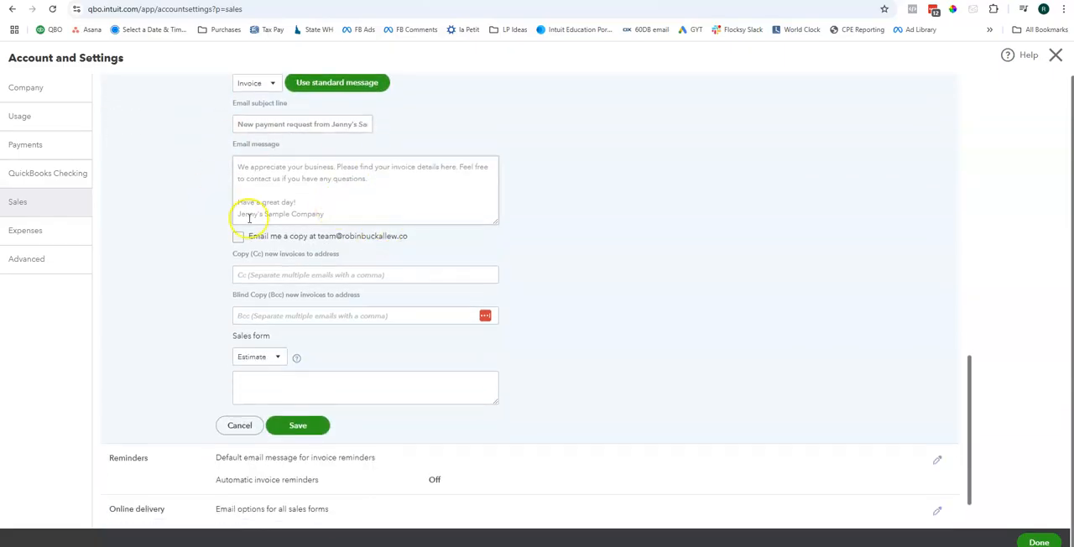
{"action": "left_click", "coordinate": [325, 185]}
{"action": "left_click", "coordinate": [352, 292]}
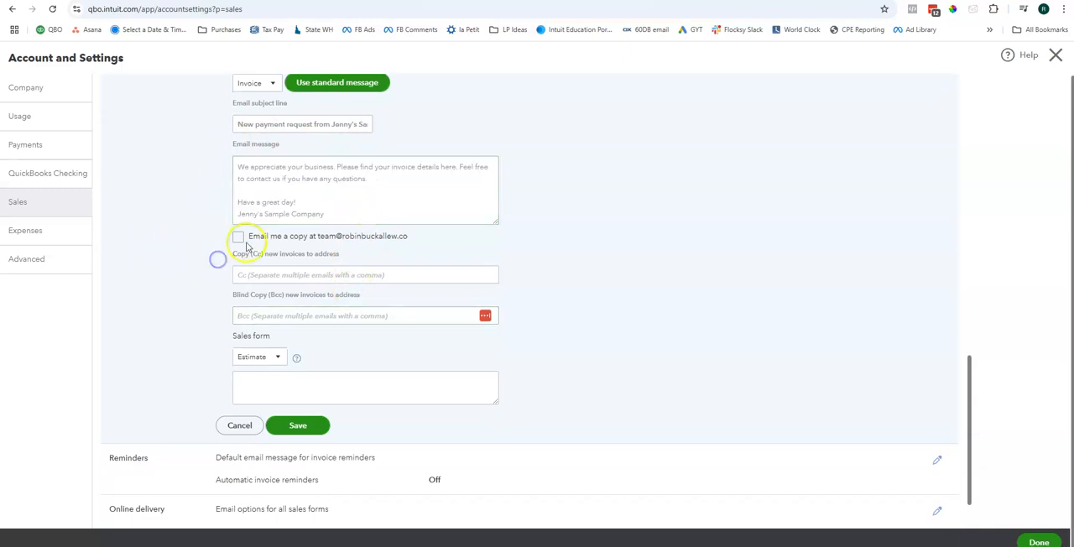
{"action": "left_click", "coordinate": [238, 237]}
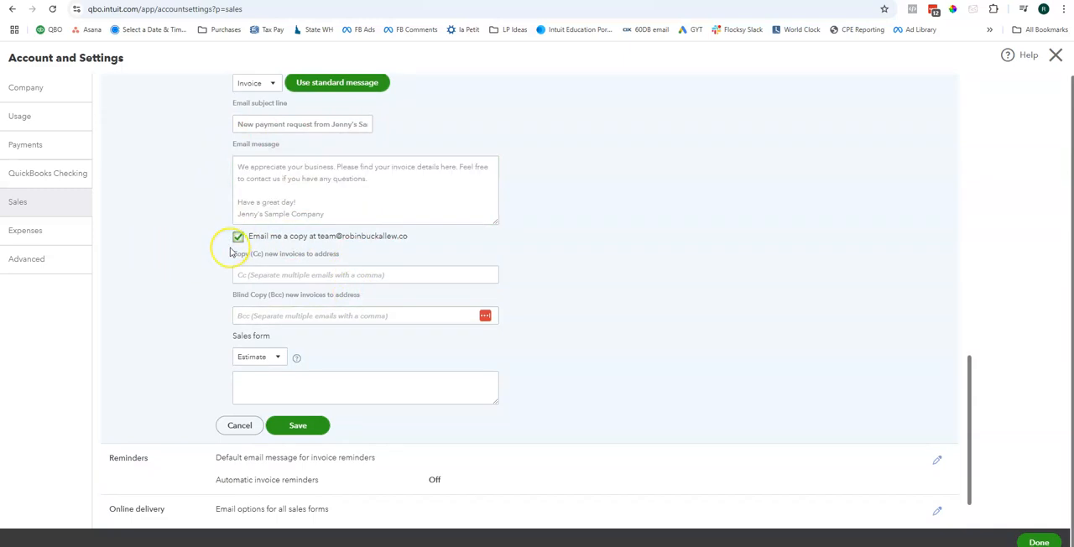
{"action": "left_click", "coordinate": [240, 238]}
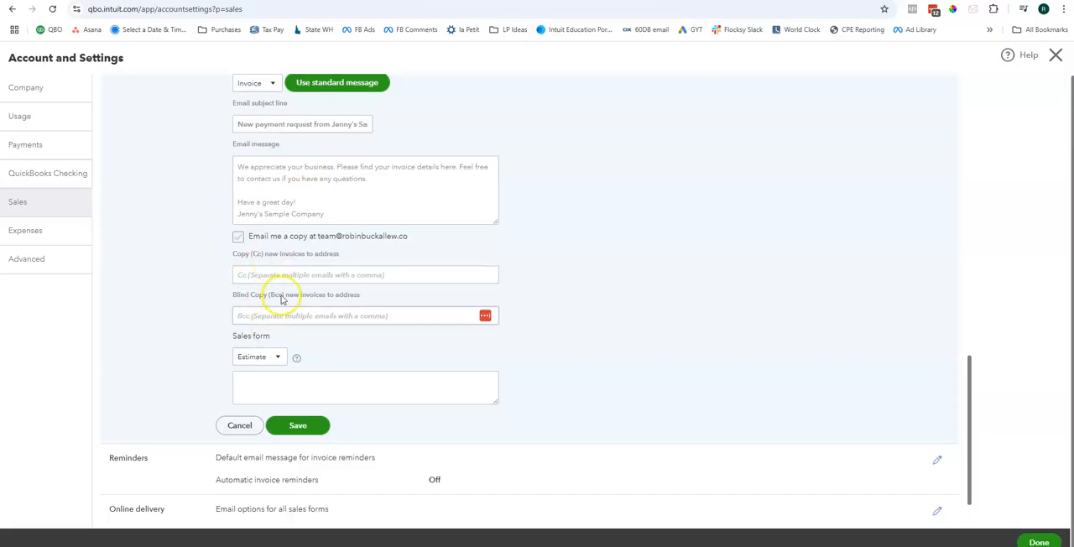
{"action": "scroll", "coordinate": [282, 299], "scroll_direction": "down", "scroll_amount": 1}
{"action": "left_click", "coordinate": [246, 357]}
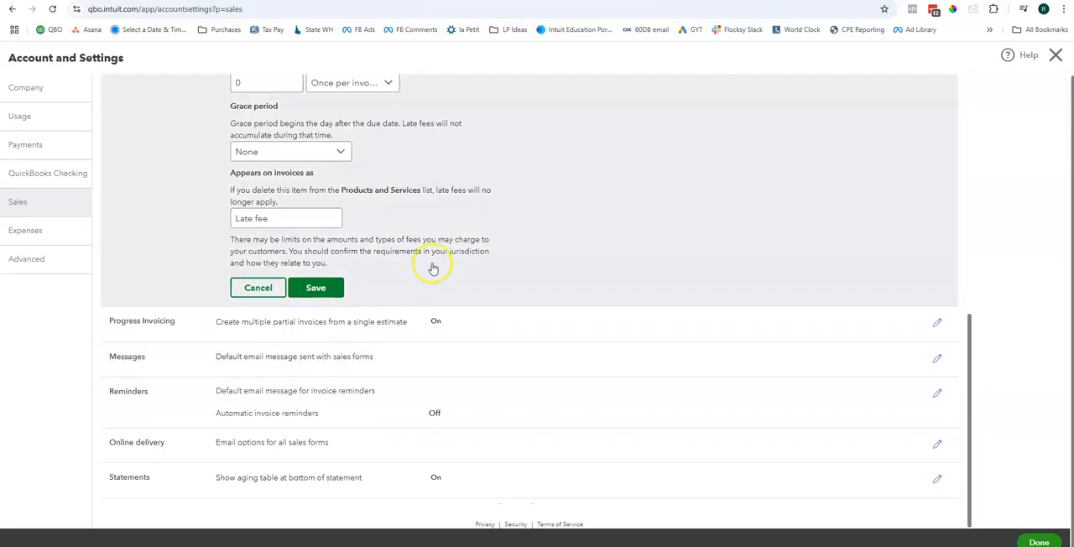
Step: Turn on Automatic invoice reminders, look over the three reminder entries, and close the Reminders settings
{"action": "left_click", "coordinate": [381, 391]}
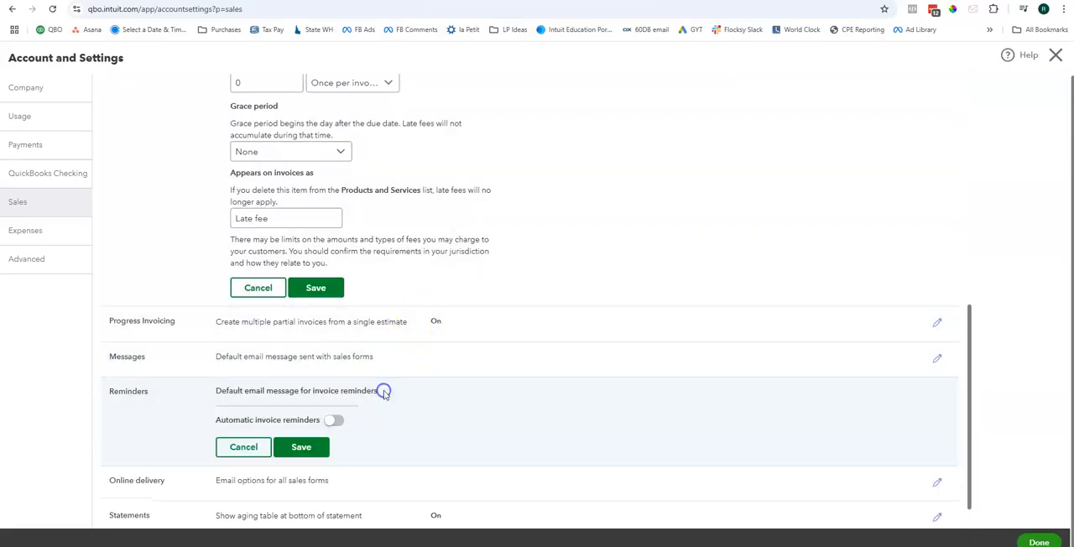
{"action": "scroll", "coordinate": [353, 378], "scroll_direction": "down", "scroll_amount": 1}
{"action": "left_click", "coordinate": [335, 383]}
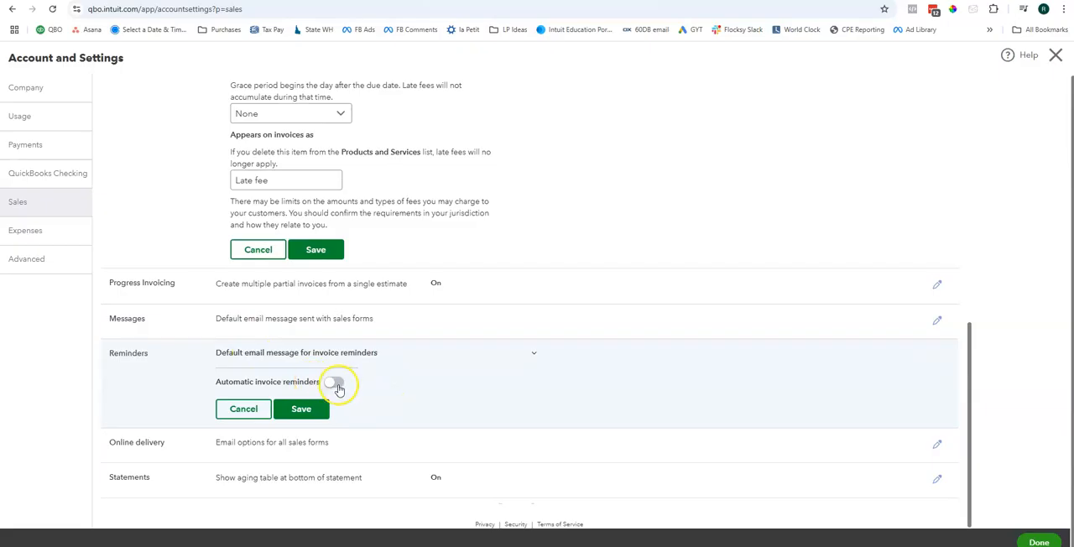
{"action": "scroll", "coordinate": [378, 382], "scroll_direction": "down", "scroll_amount": 3}
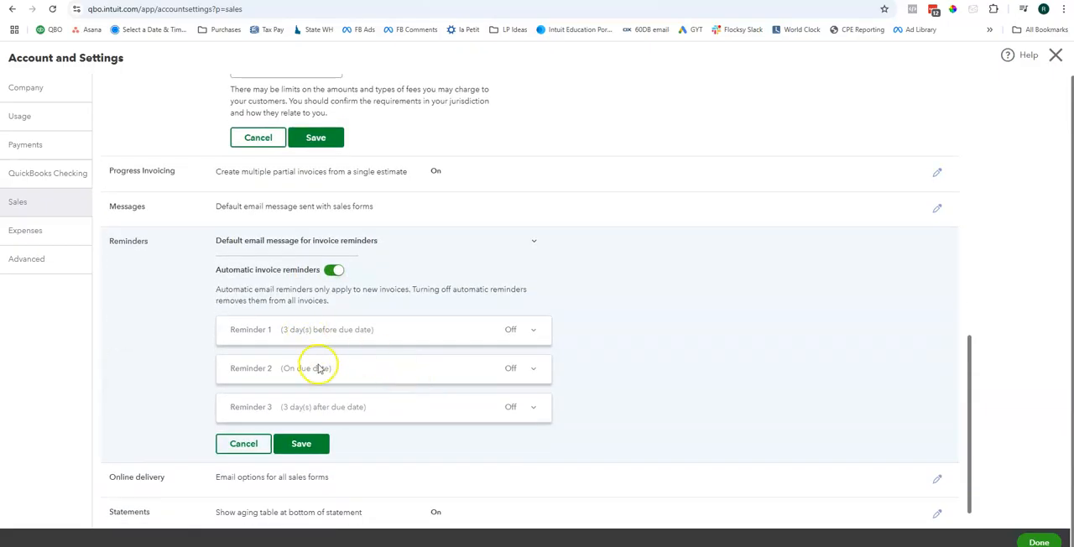
{"action": "left_click", "coordinate": [534, 331]}
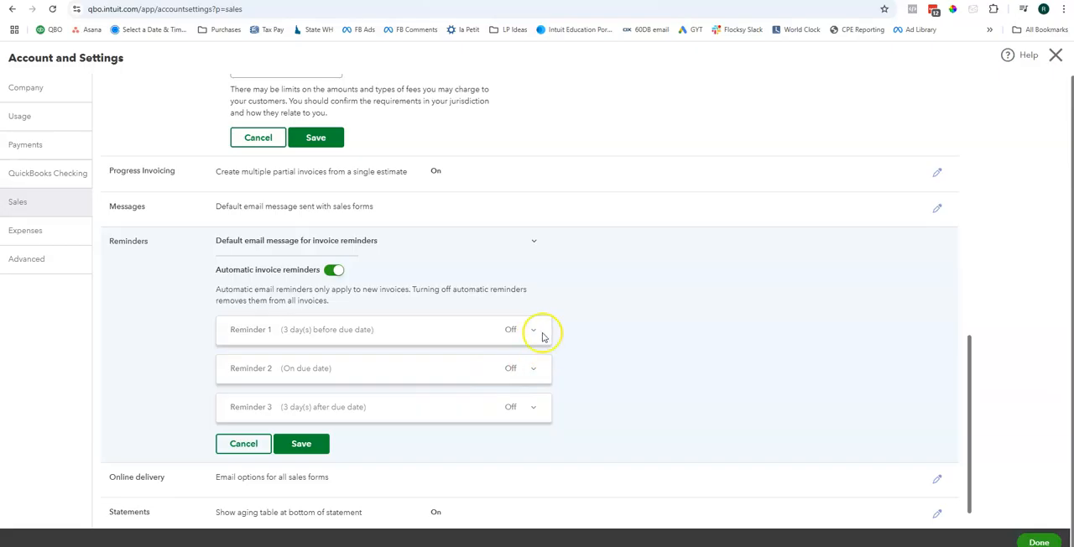
{"action": "left_click", "coordinate": [517, 329]}
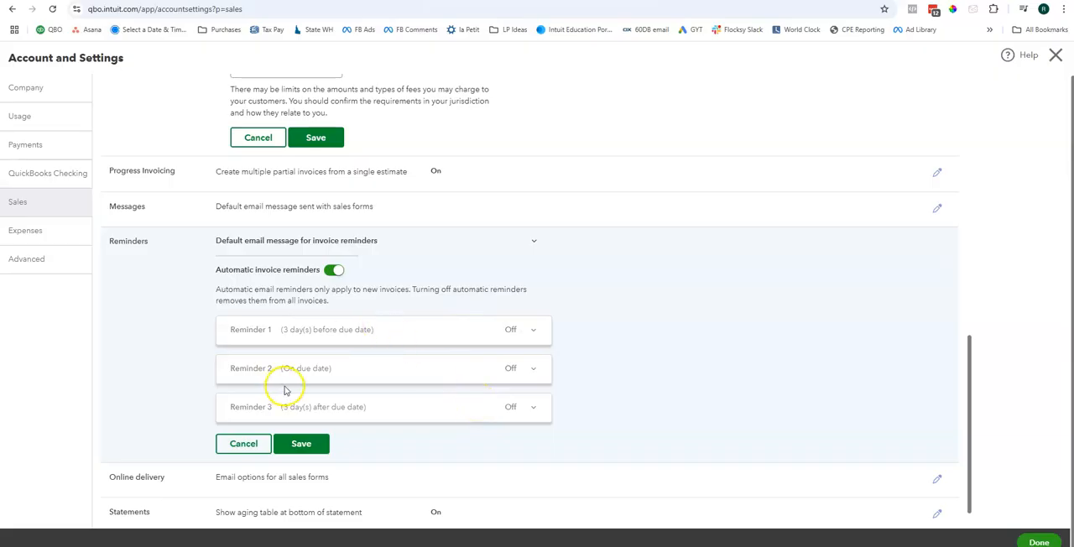
{"action": "scroll", "coordinate": [327, 402], "scroll_direction": "down", "scroll_amount": 1}
{"action": "left_click", "coordinate": [245, 409]}
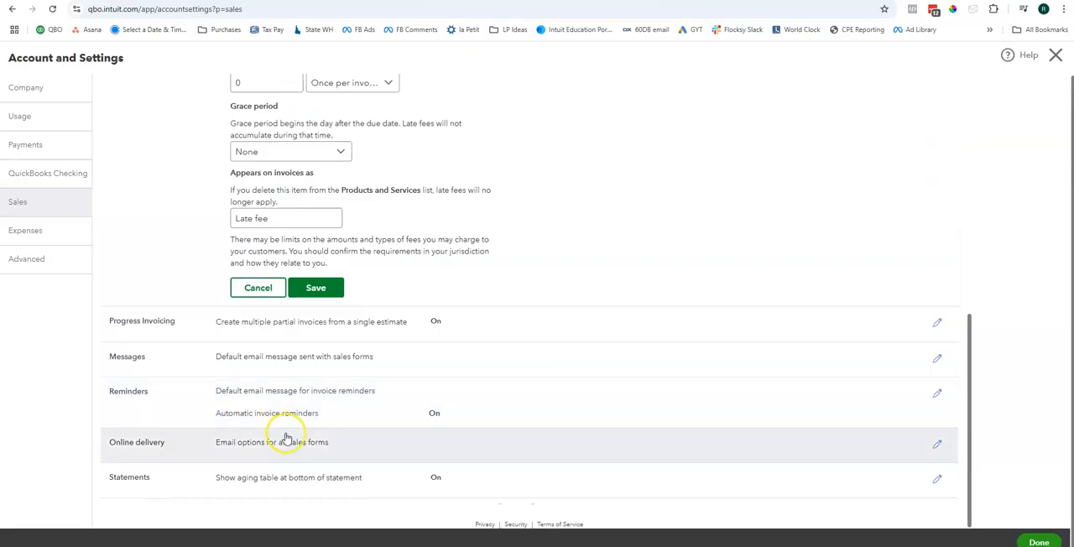
Step: Set Online delivery emails to a short summary, attach PDFs to invoices and the other sales forms, and save
{"action": "left_click", "coordinate": [310, 470]}
{"action": "left_click", "coordinate": [306, 442]}
{"action": "scroll", "coordinate": [305, 413], "scroll_direction": "down", "scroll_amount": 4}
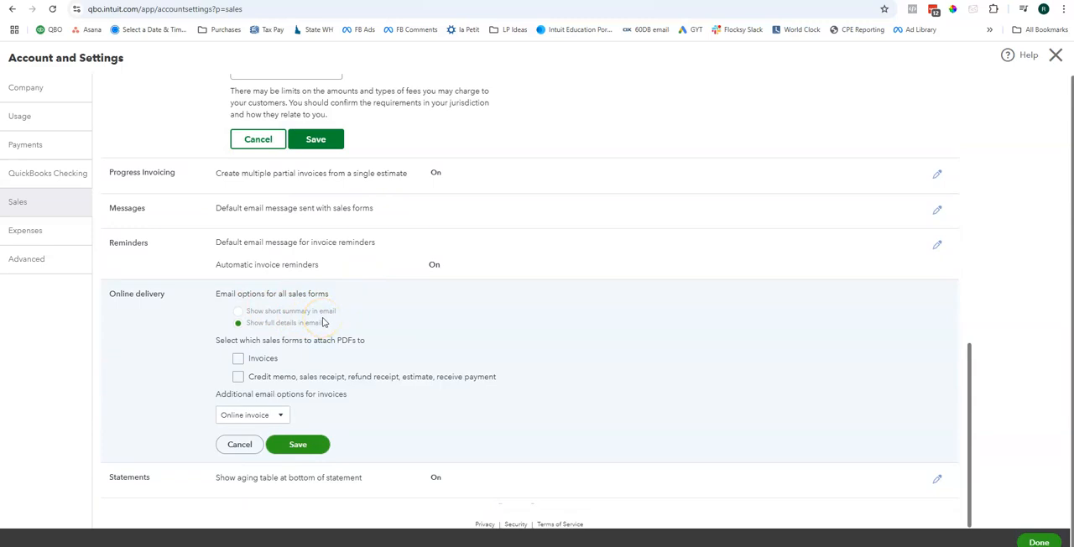
{"action": "left_click", "coordinate": [237, 311]}
{"action": "left_click", "coordinate": [238, 359]}
{"action": "left_click", "coordinate": [239, 376]}
{"action": "left_click", "coordinate": [305, 446]}
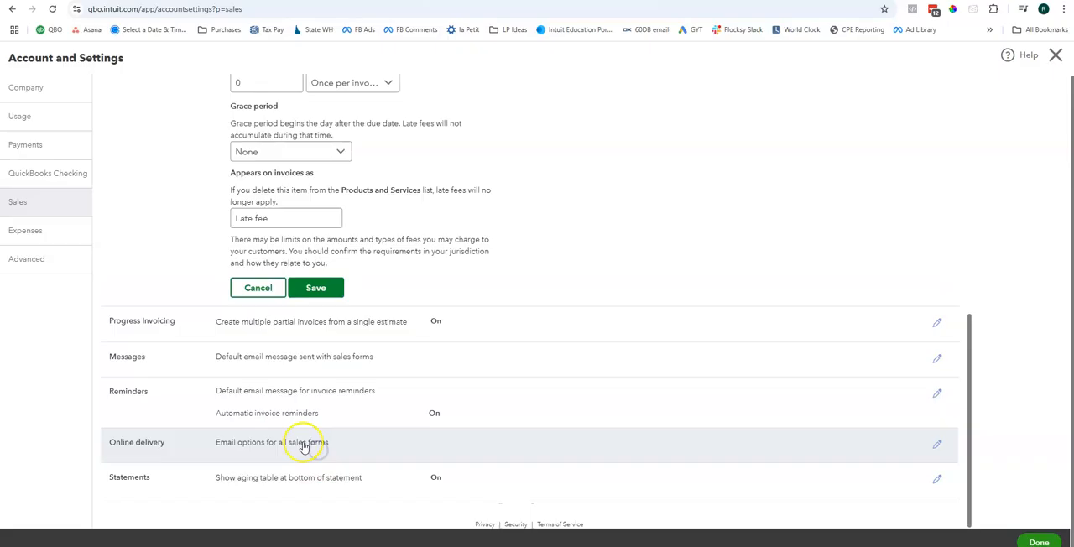
Step: Set Statements to list each transaction including all detail lines, keep the aging table shown, and save
{"action": "left_click", "coordinate": [384, 483]}
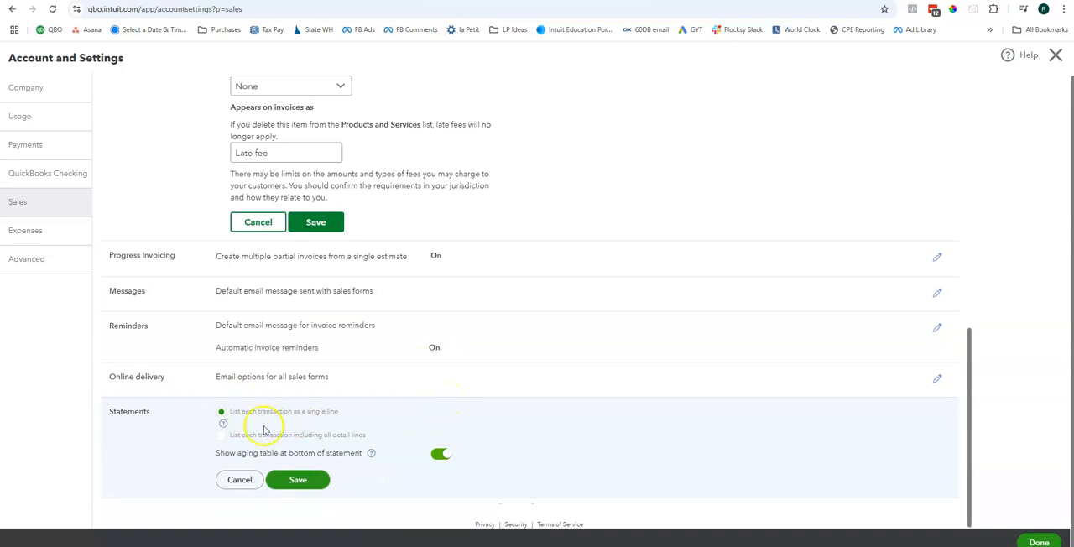
{"action": "left_click", "coordinate": [223, 435]}
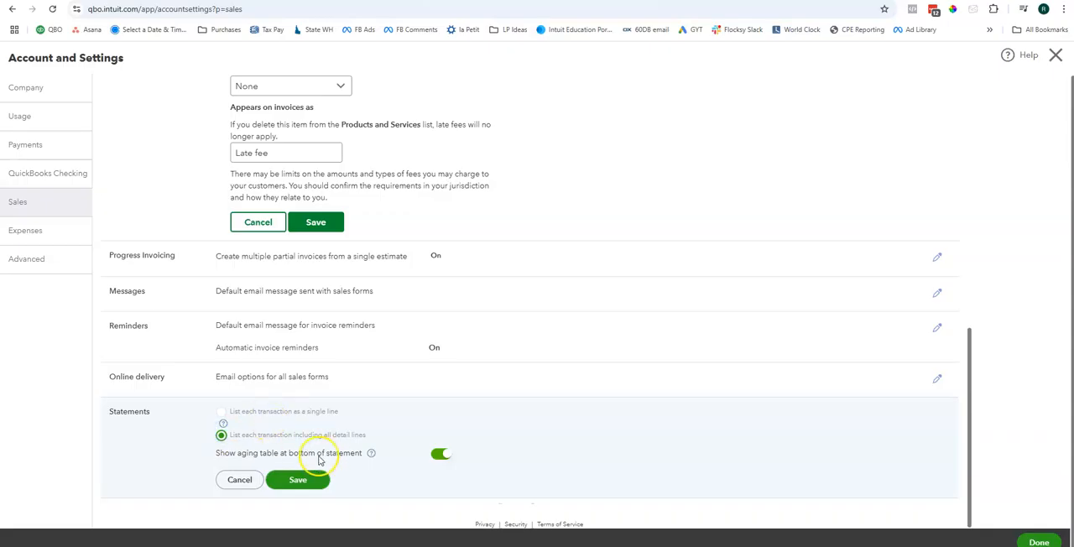
{"action": "left_click", "coordinate": [439, 454]}
{"action": "left_click", "coordinate": [443, 454]}
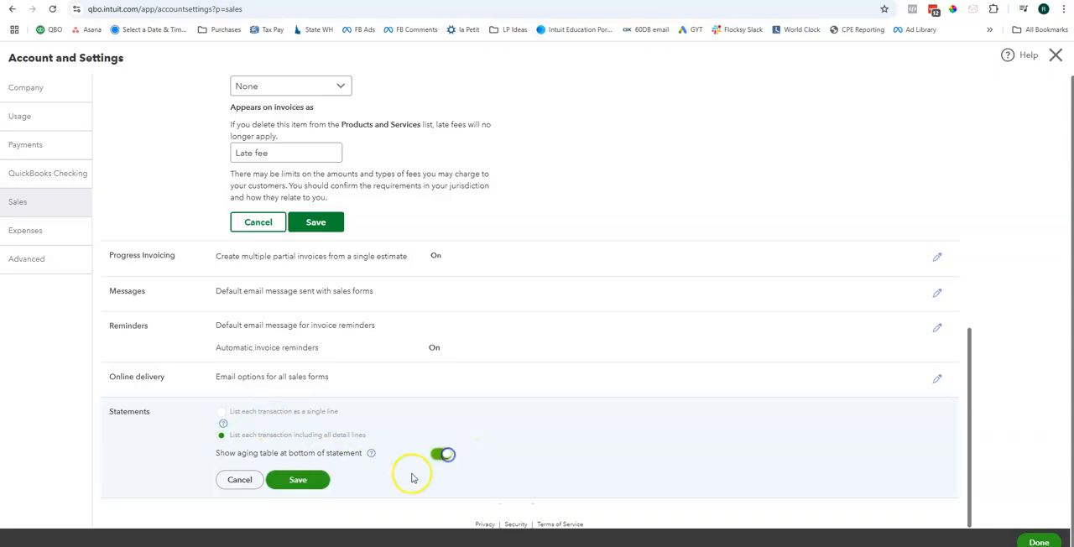
{"action": "left_click", "coordinate": [307, 485]}
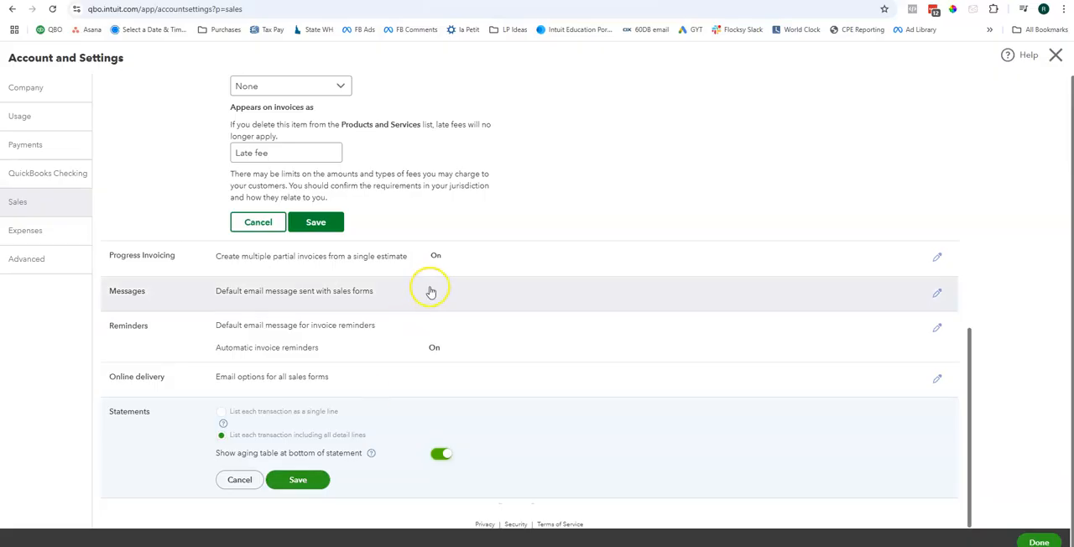
Step: Switch from the Sales settings to the Expenses settings without saving the open Sales edits
{"action": "scroll", "coordinate": [438, 280], "scroll_direction": "up", "scroll_amount": 7}
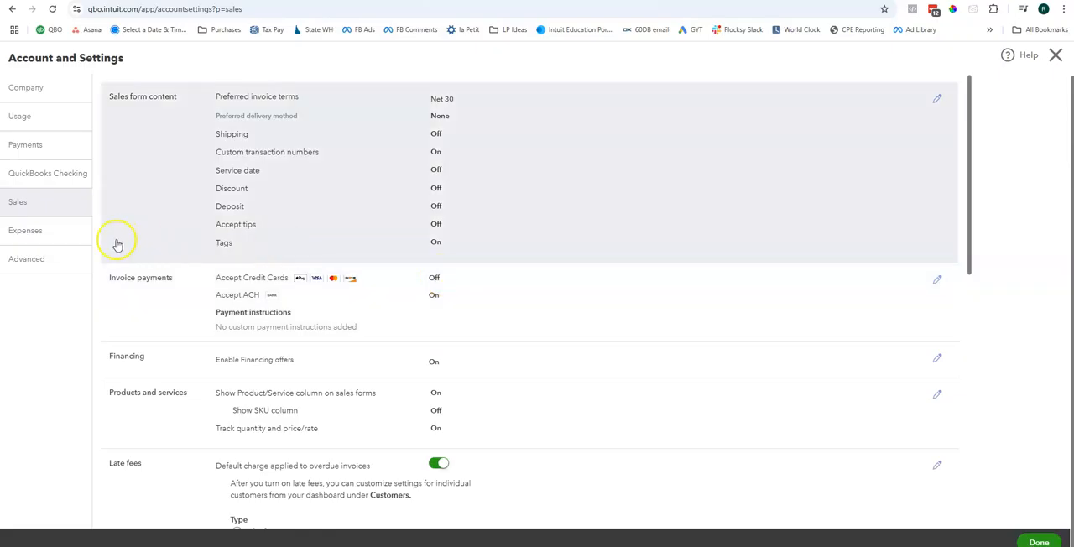
{"action": "left_click", "coordinate": [50, 234]}
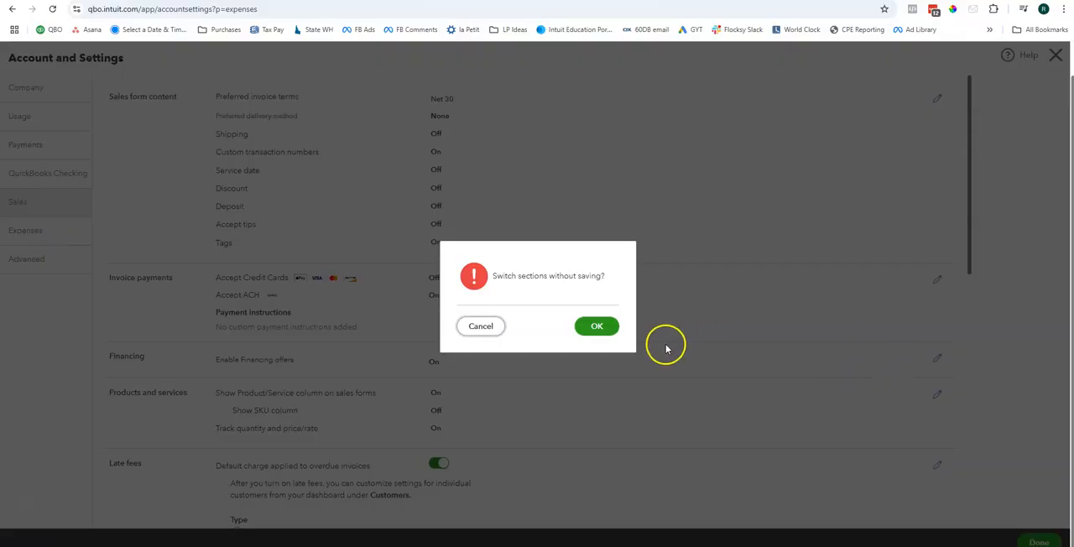
{"action": "left_click", "coordinate": [608, 329]}
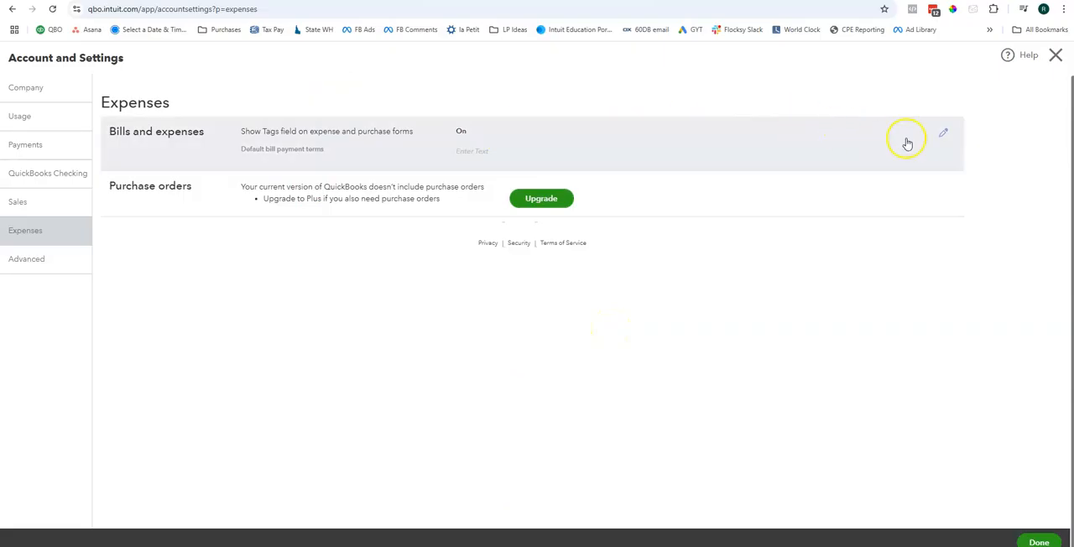
Step: Look over the Bills and expenses tags option and default payment terms choices, cancel editing, and read the Purchase orders note
{"action": "left_click", "coordinate": [941, 136]}
{"action": "left_click_drag", "start_coordinate": [239, 131], "coordinate": [412, 148]}
{"action": "left_click", "coordinate": [412, 146]}
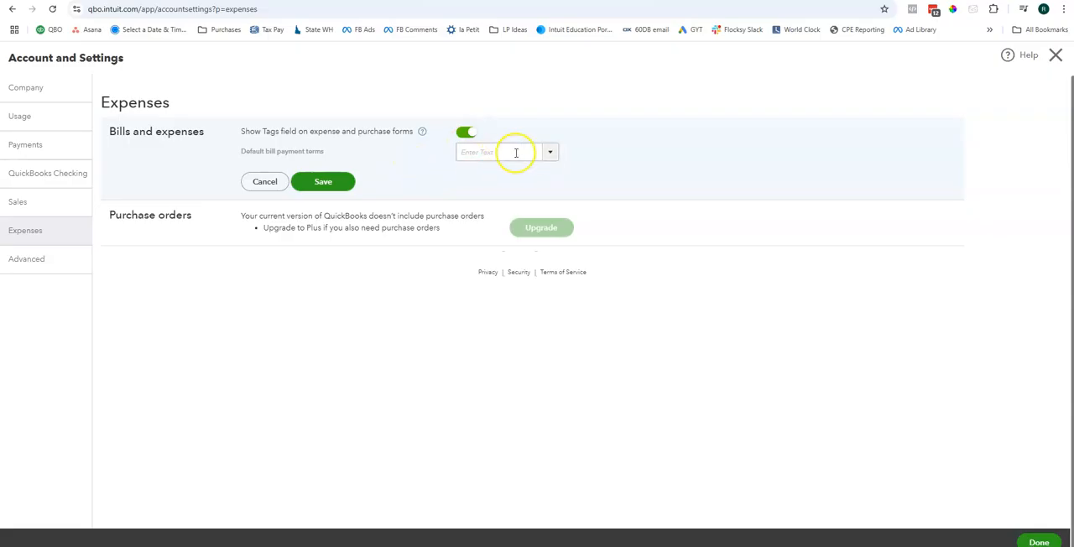
{"action": "left_click", "coordinate": [555, 160]}
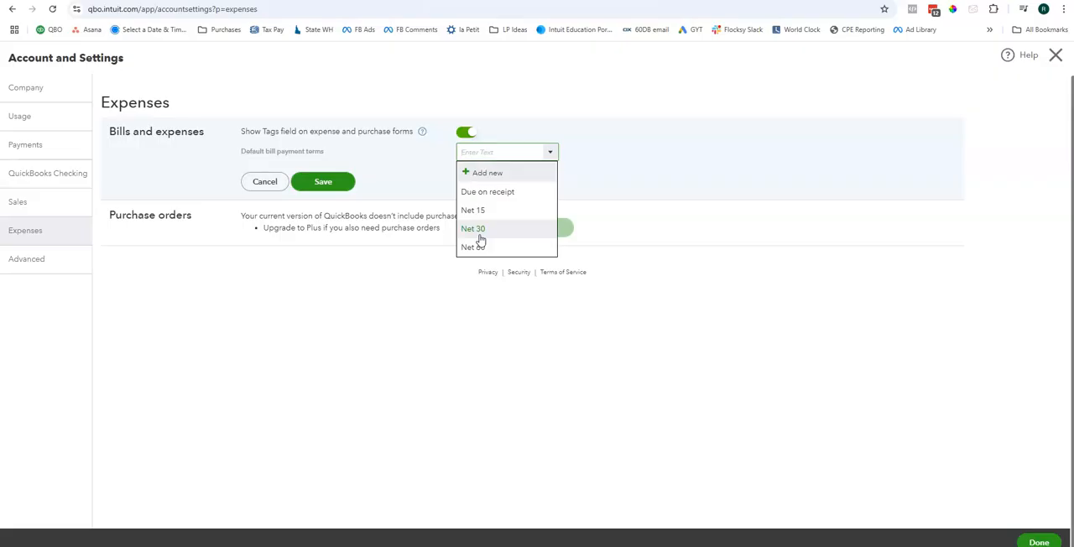
{"action": "left_click", "coordinate": [614, 181]}
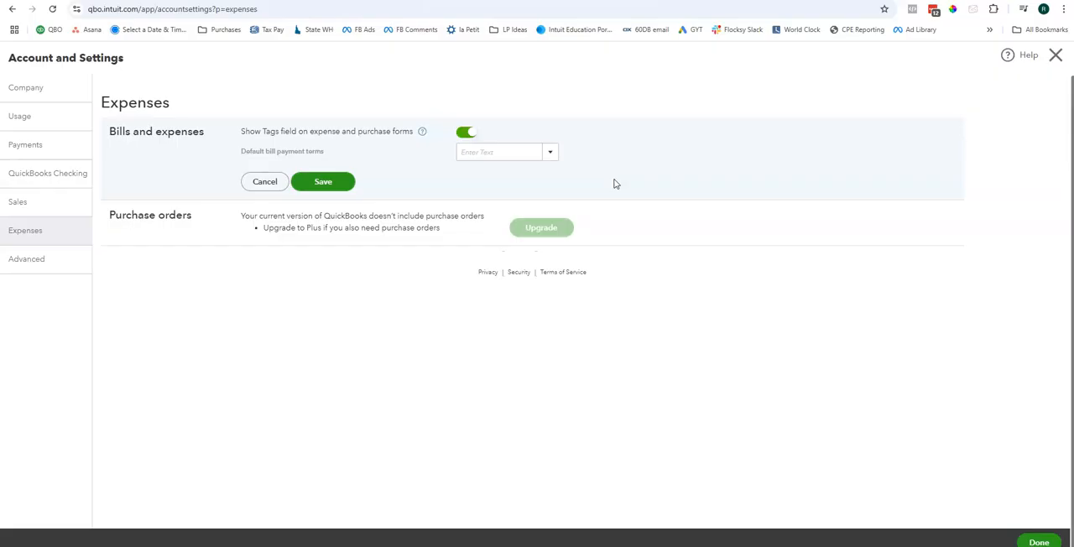
{"action": "left_click", "coordinate": [259, 184]}
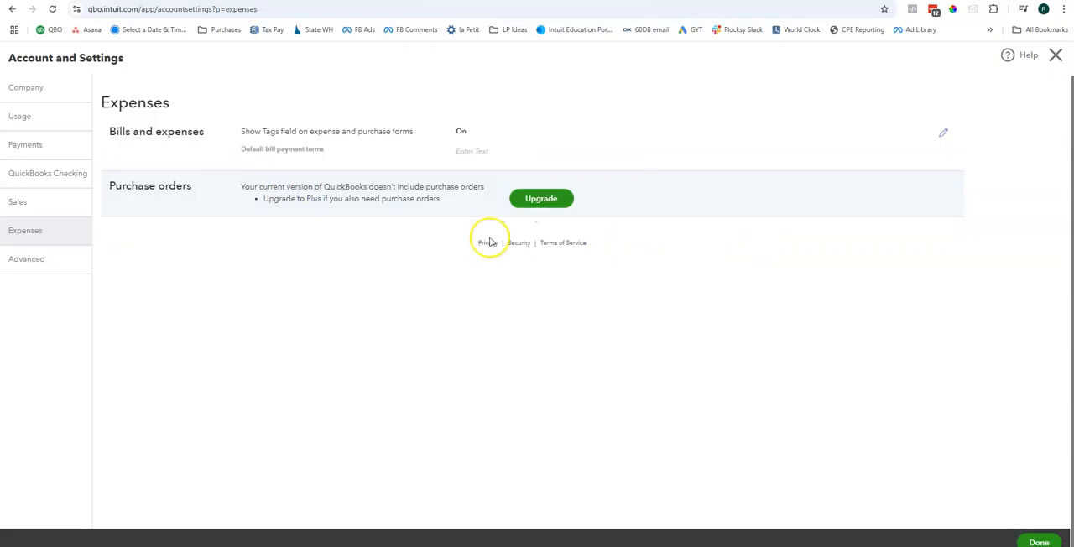
{"action": "left_click_drag", "start_coordinate": [225, 193], "coordinate": [482, 196]}
{"action": "left_click", "coordinate": [483, 194]}
Step: In the Advanced settings, change the accounting method to Cash and save
{"action": "left_click", "coordinate": [24, 260]}
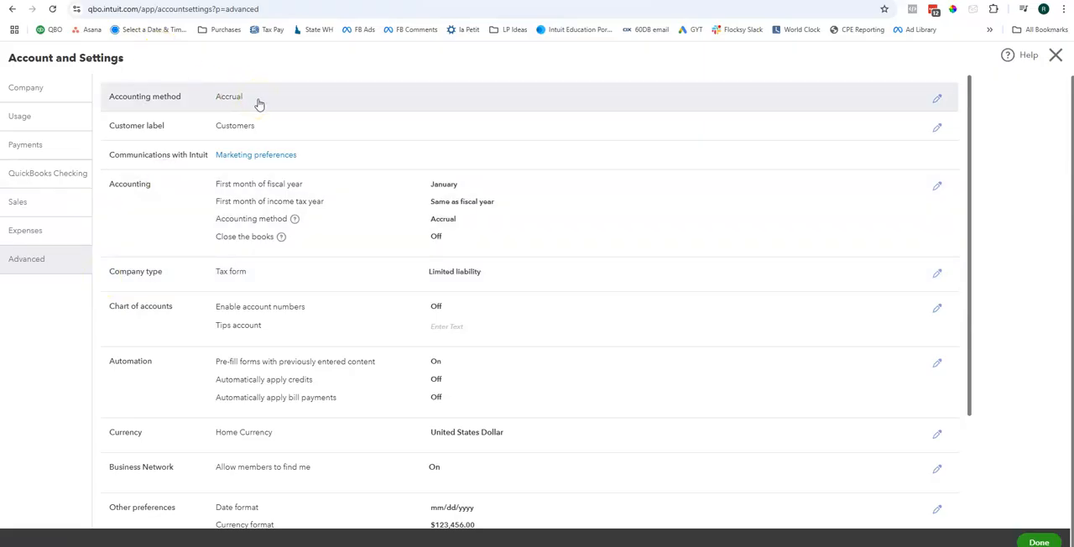
{"action": "left_click", "coordinate": [259, 104]}
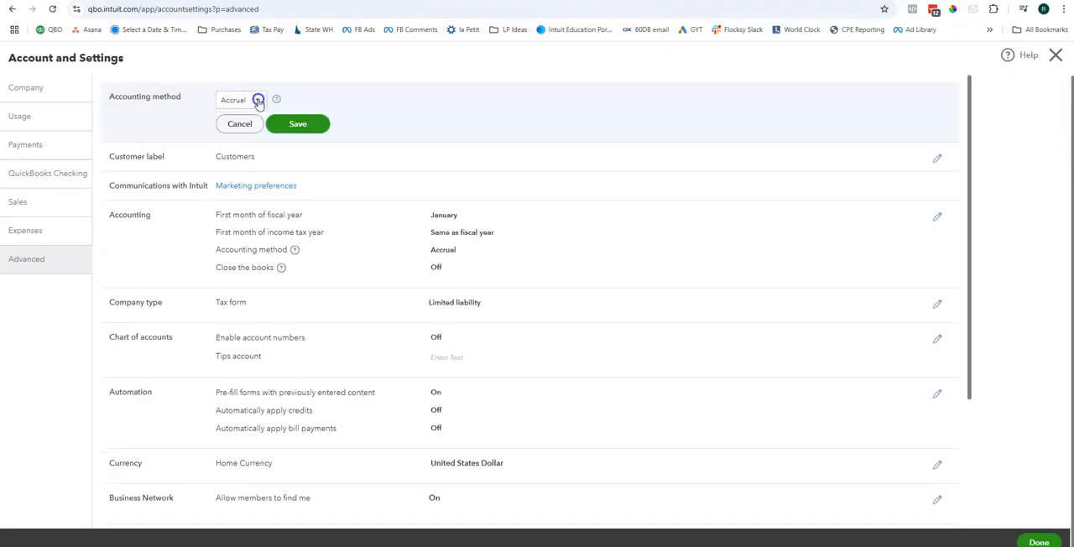
{"action": "left_click", "coordinate": [242, 100]}
{"action": "left_click", "coordinate": [233, 136]}
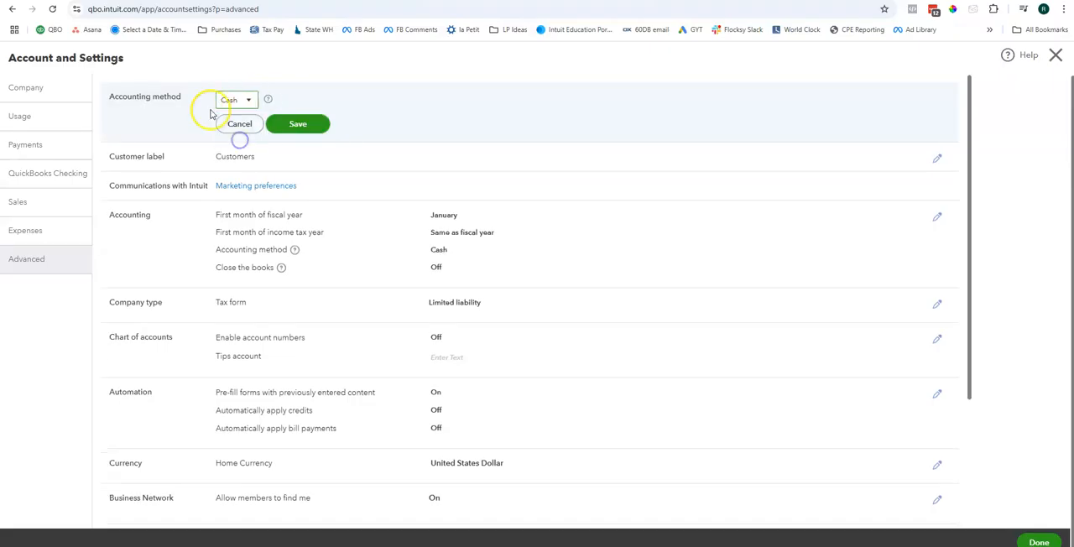
{"action": "left_click", "coordinate": [316, 124]}
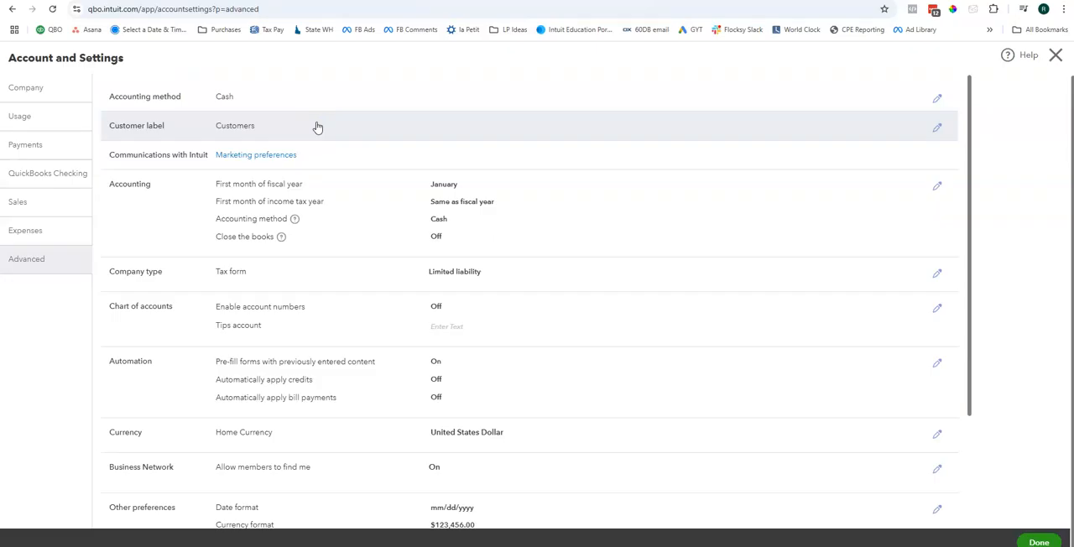
Step: Change the customer label to Tenants and save
{"action": "left_click", "coordinate": [833, 133]}
{"action": "left_click", "coordinate": [242, 132]}
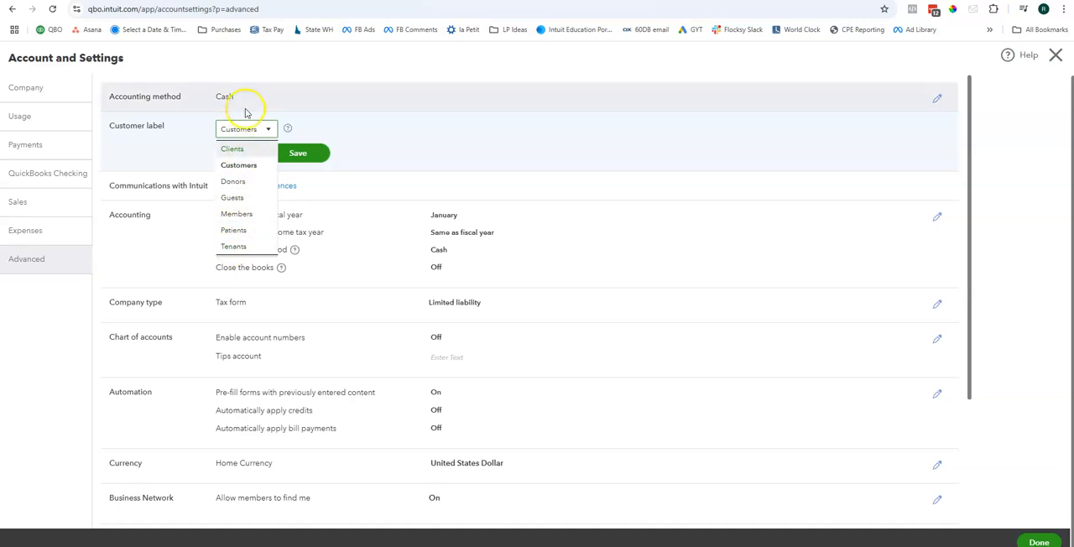
{"action": "left_click", "coordinate": [236, 245]}
{"action": "left_click", "coordinate": [302, 152]}
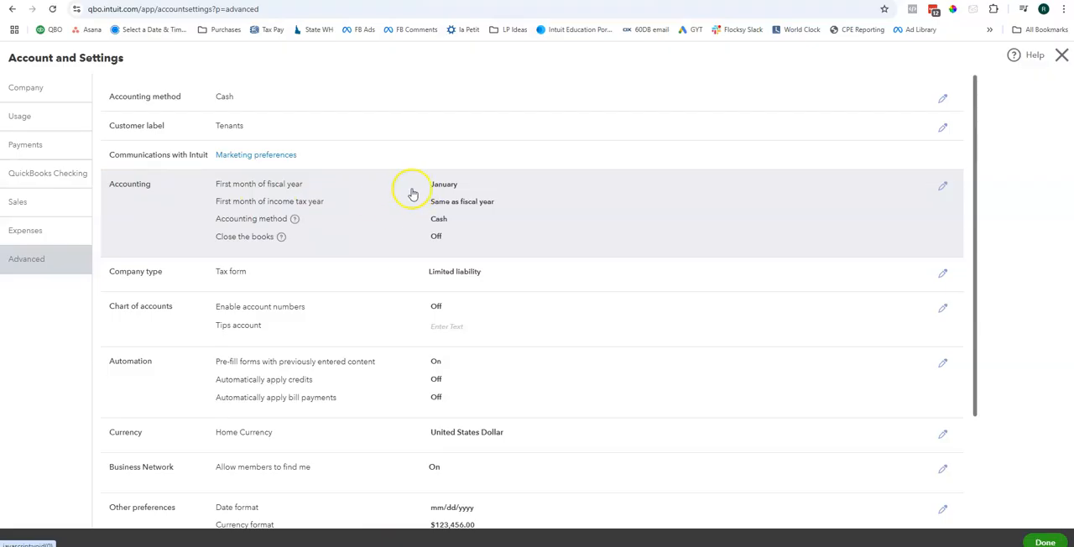
Step: Open the Accounting section for editing, try the Accrual option for the accounting method, and set it back to Cash
{"action": "left_click", "coordinate": [336, 231]}
{"action": "left_click", "coordinate": [461, 237]}
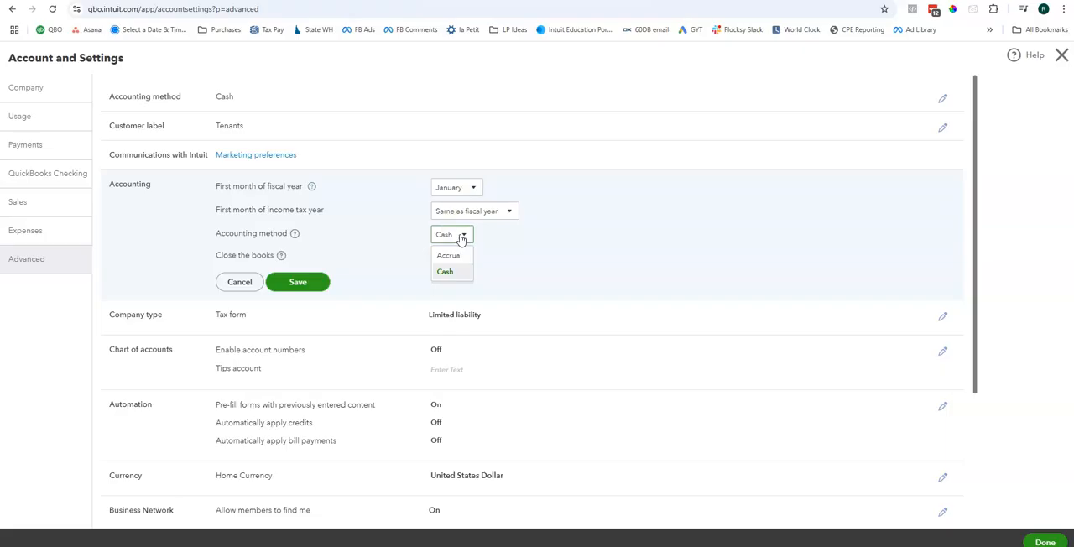
{"action": "left_click", "coordinate": [468, 251]}
{"action": "left_click", "coordinate": [450, 255]}
{"action": "left_click", "coordinate": [458, 234]}
{"action": "left_click", "coordinate": [452, 273]}
Step: Read through the help article on closing the books and close the help
{"action": "left_click", "coordinate": [281, 255]}
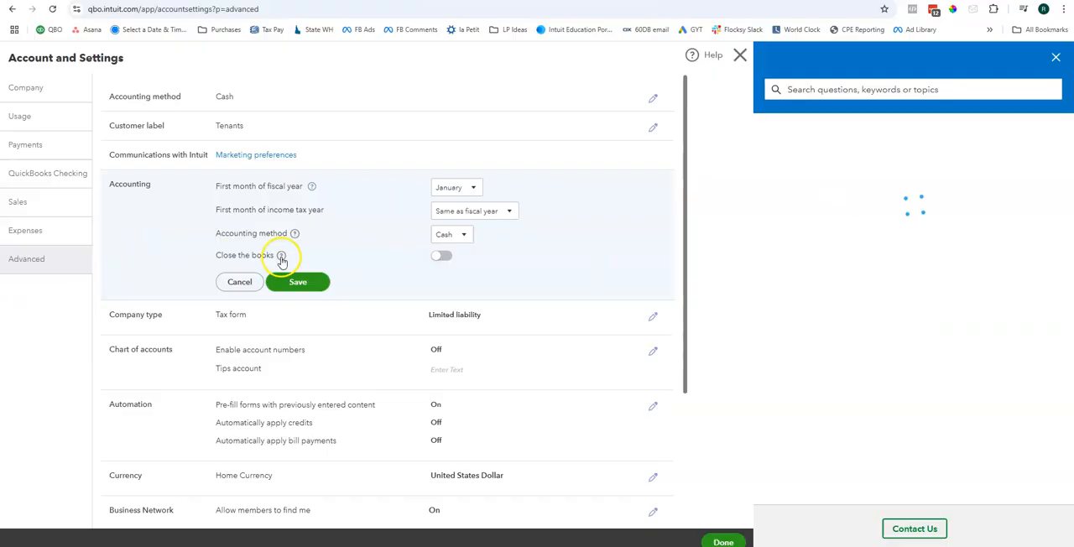
{"action": "scroll", "coordinate": [906, 223], "scroll_direction": "down", "scroll_amount": 5}
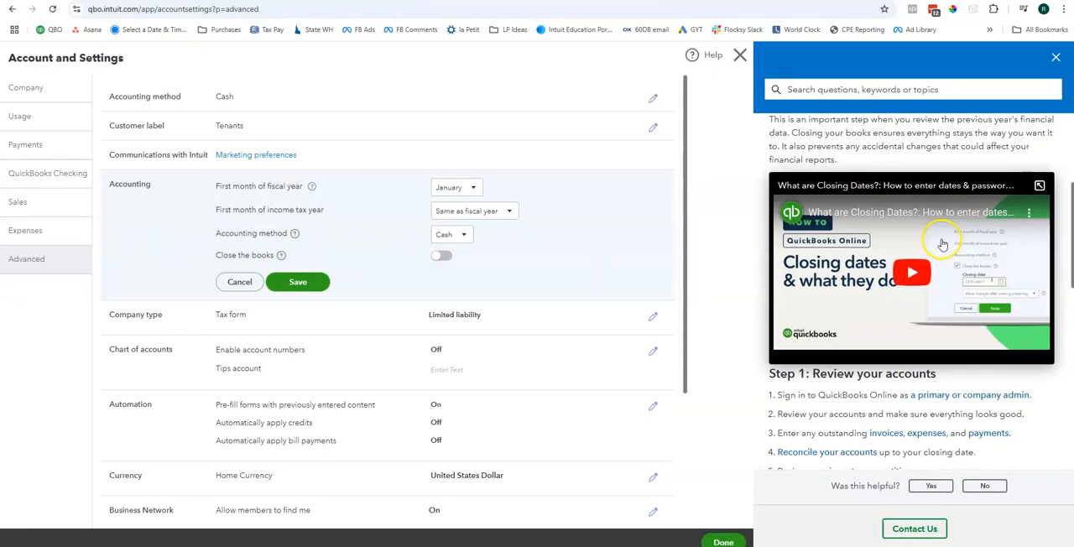
{"action": "scroll", "coordinate": [951, 281], "scroll_direction": "down", "scroll_amount": 8}
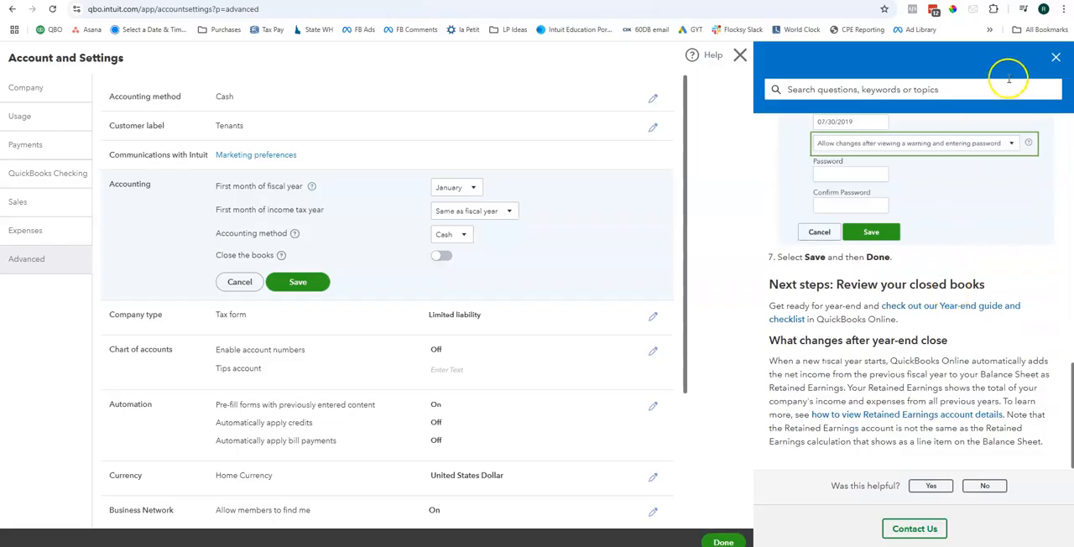
{"action": "left_click", "coordinate": [1054, 59]}
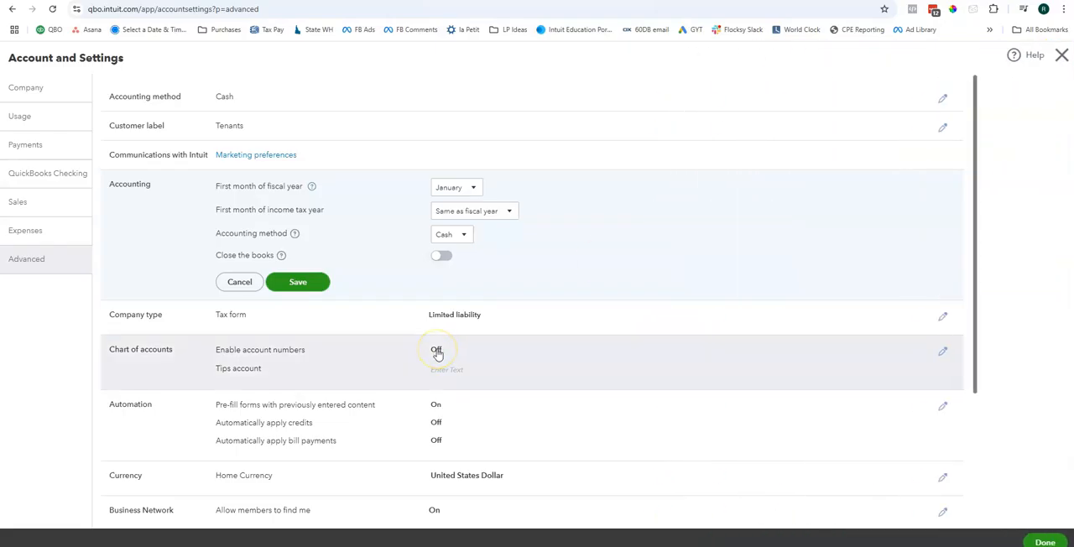
Step: Turn on Close the books with closing date 12/31/2023, allow changes after viewing a warning, and save
{"action": "left_click", "coordinate": [444, 255]}
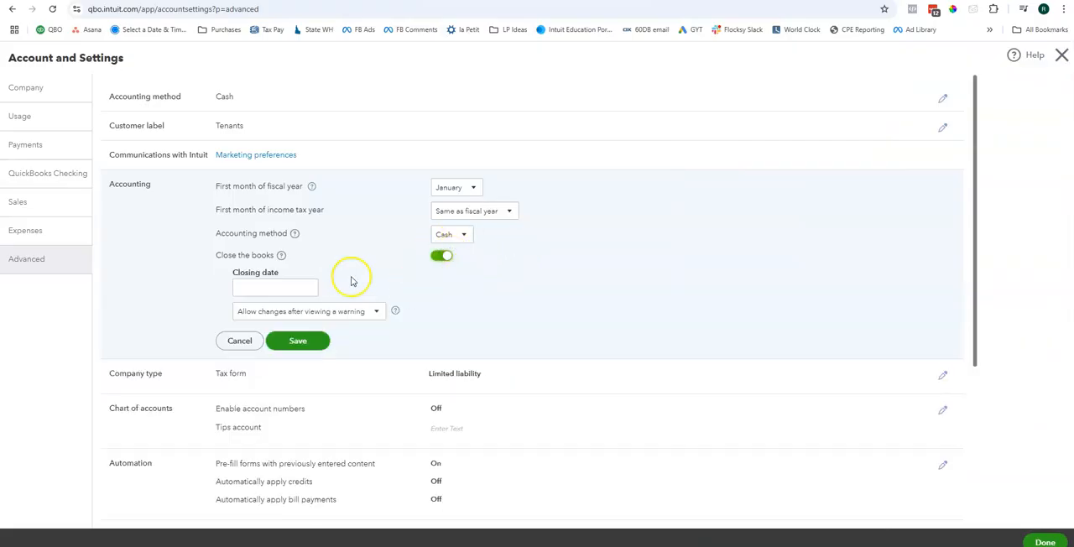
{"action": "left_click", "coordinate": [239, 285]}
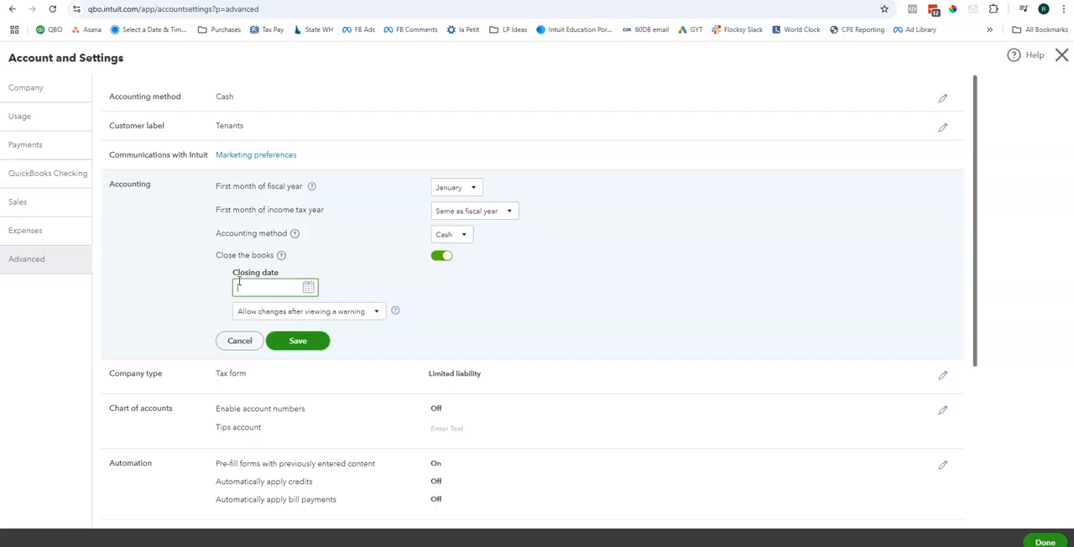
{"action": "left_click", "coordinate": [307, 287]}
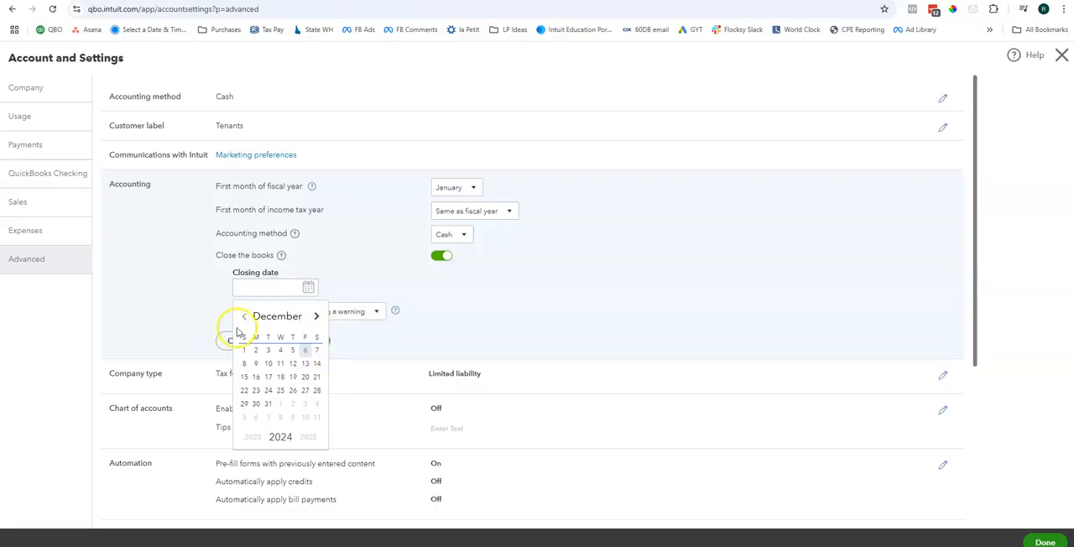
{"action": "left_click", "coordinate": [253, 436]}
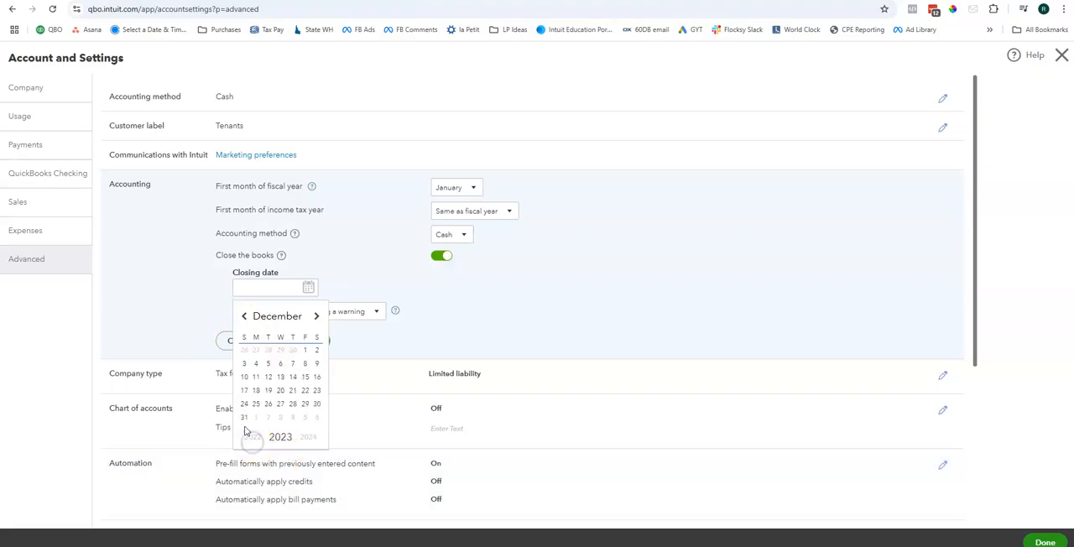
{"action": "left_click", "coordinate": [244, 417]}
{"action": "left_click", "coordinate": [366, 312]}
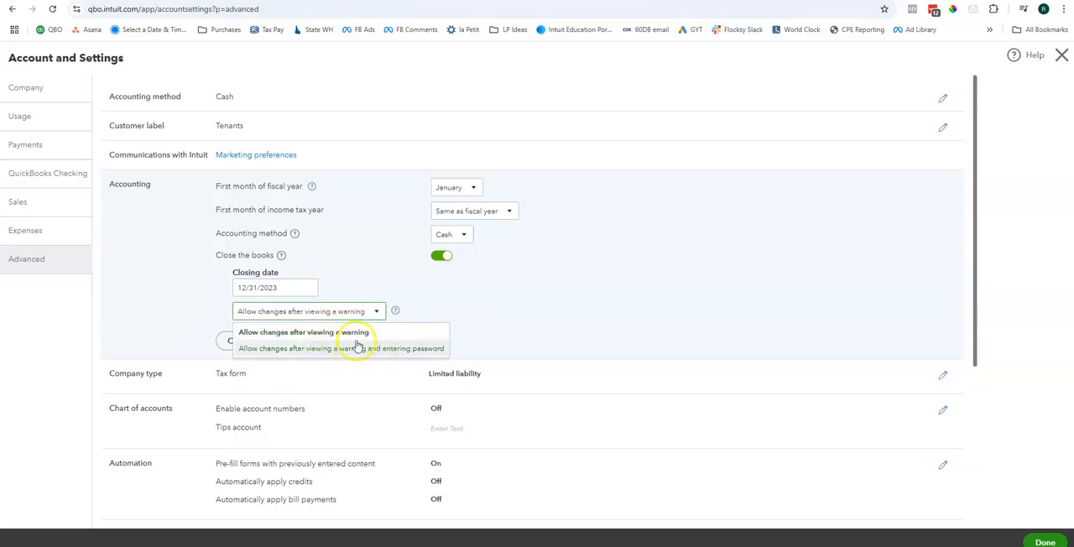
{"action": "left_click", "coordinate": [356, 335]}
{"action": "left_click", "coordinate": [293, 339]}
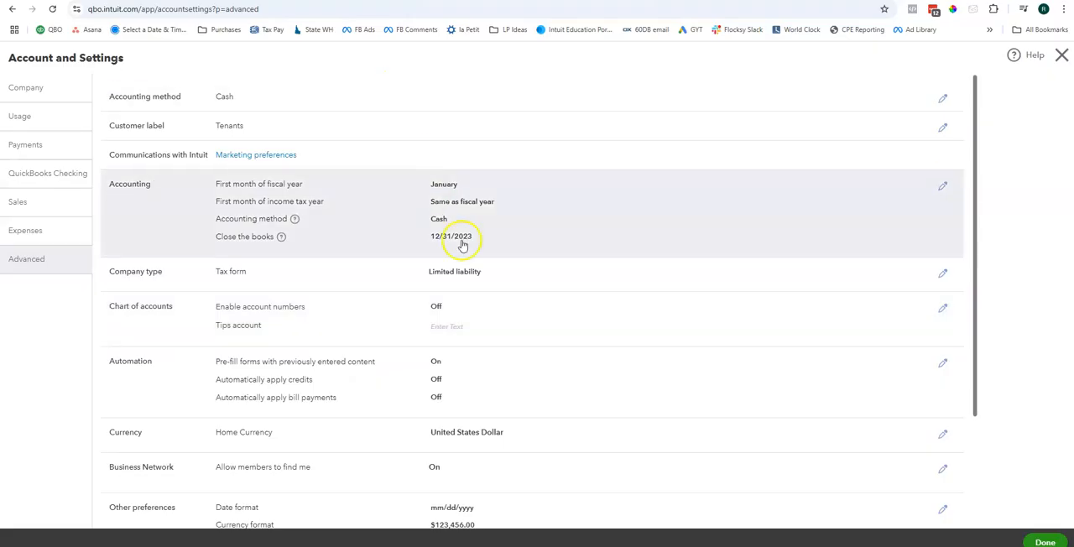
Step: Try enabling and showing account numbers for the chart of accounts, look over the Tips account choices, and discard the edits
{"action": "left_click", "coordinate": [500, 311]}
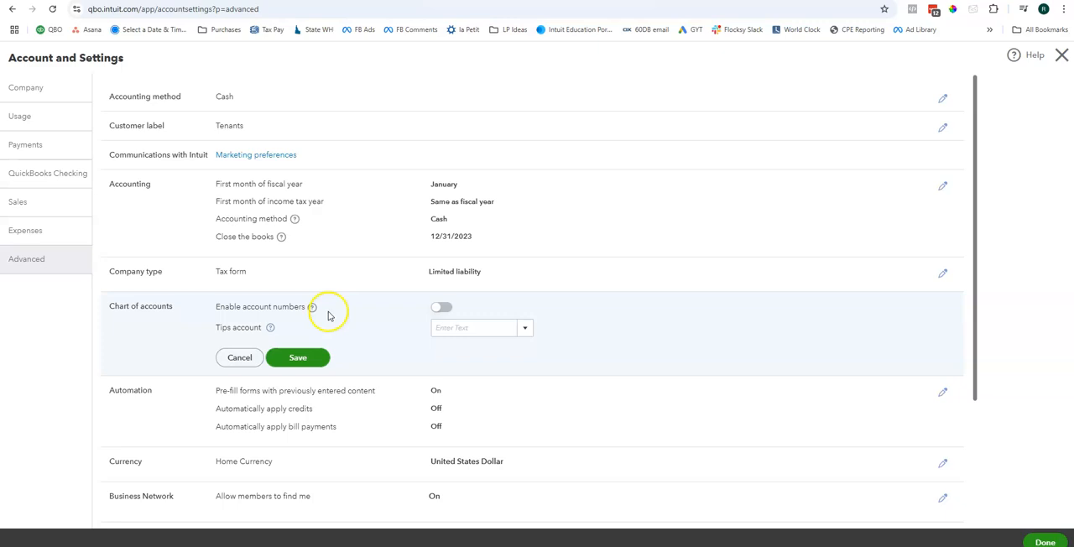
{"action": "left_click", "coordinate": [440, 308]}
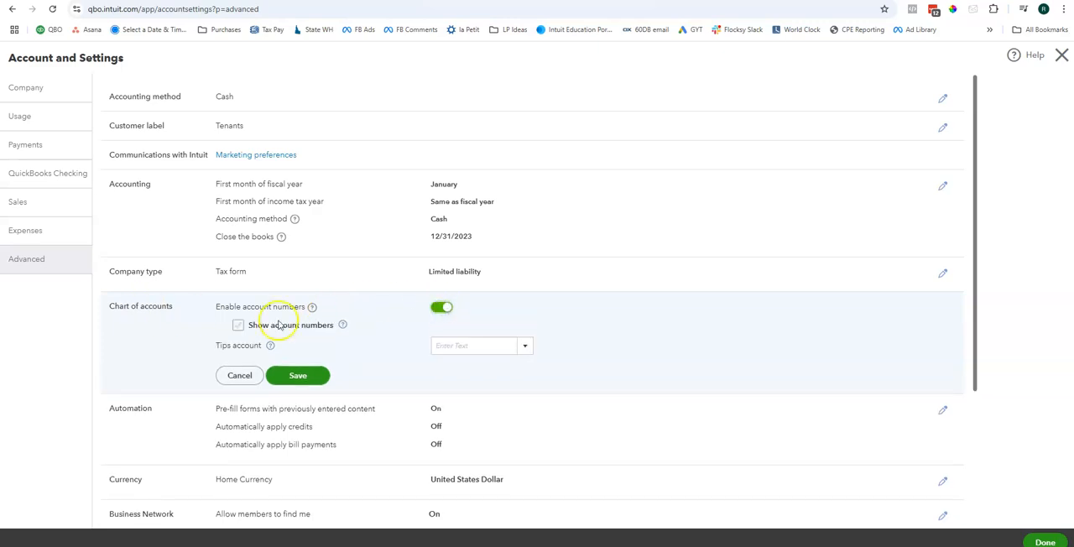
{"action": "left_click", "coordinate": [236, 325]}
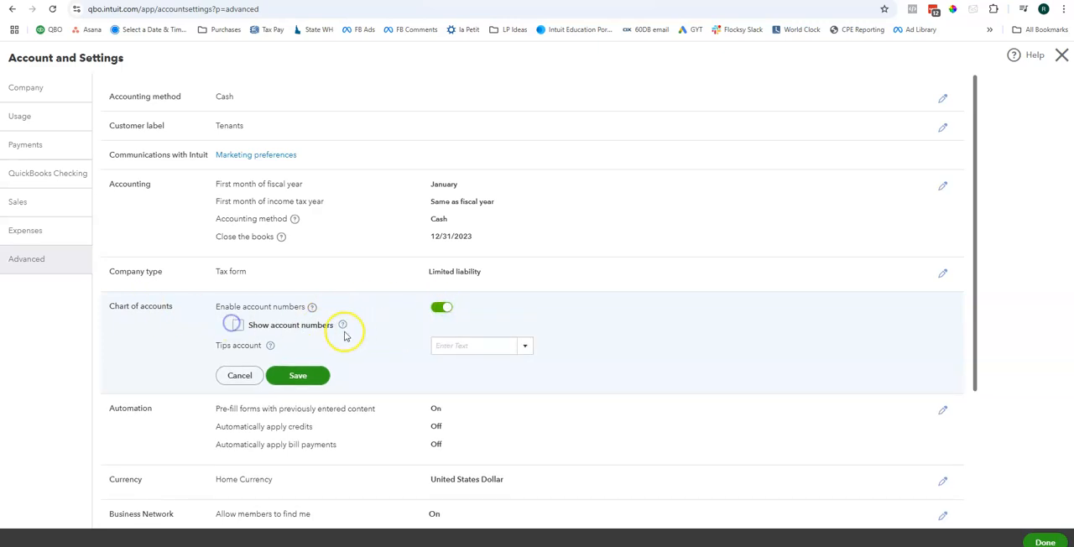
{"action": "left_click", "coordinate": [238, 325]}
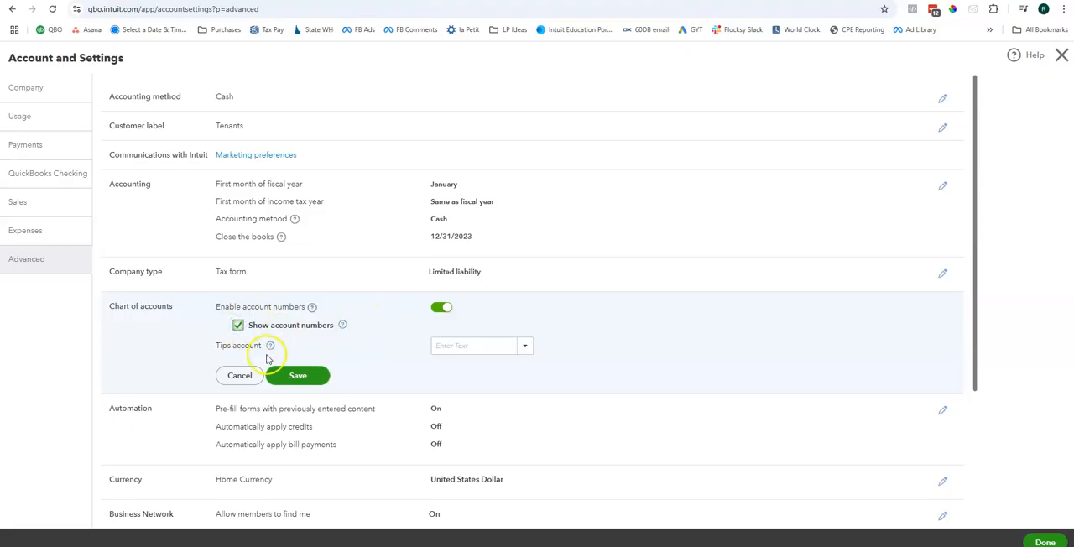
{"action": "left_click_drag", "start_coordinate": [203, 345], "coordinate": [257, 347]}
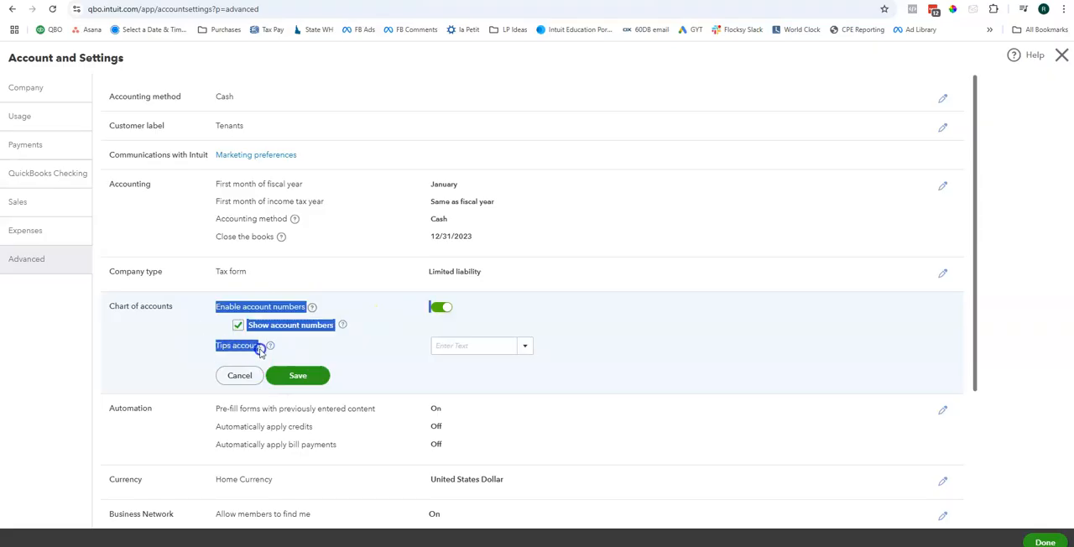
{"action": "left_click", "coordinate": [291, 348]}
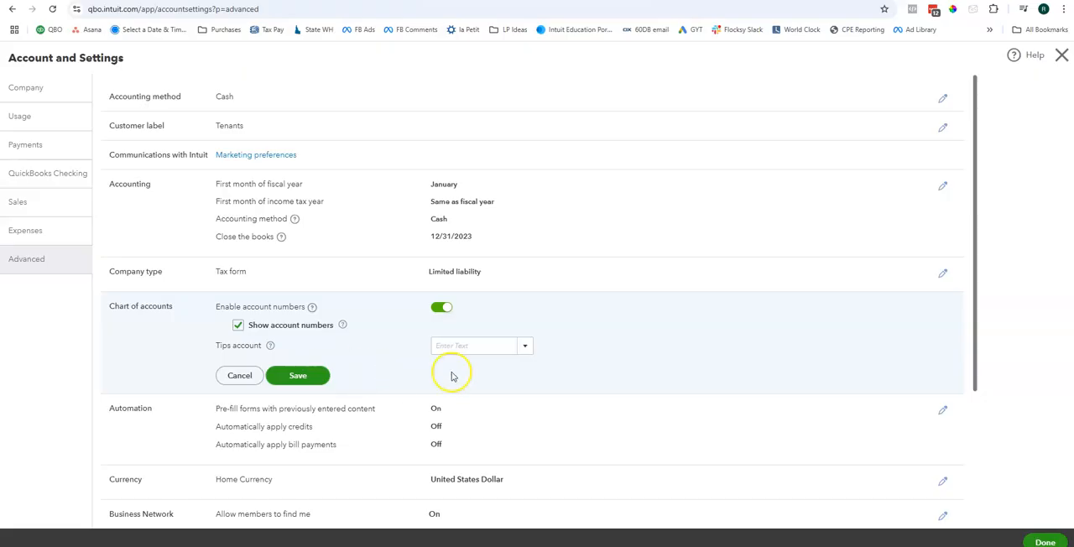
{"action": "left_click", "coordinate": [523, 348]}
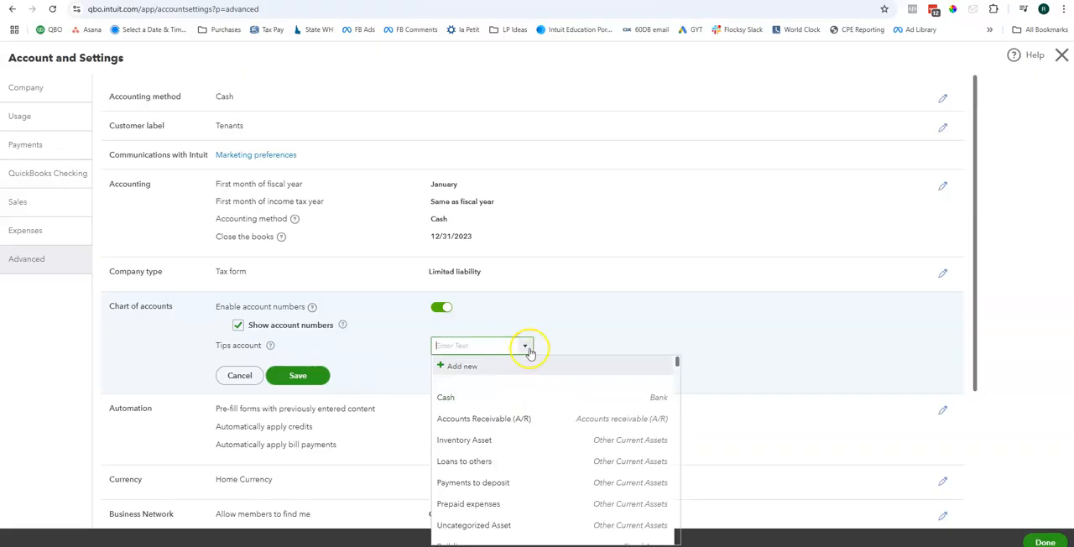
{"action": "left_click", "coordinate": [526, 349]}
{"action": "left_click", "coordinate": [273, 376]}
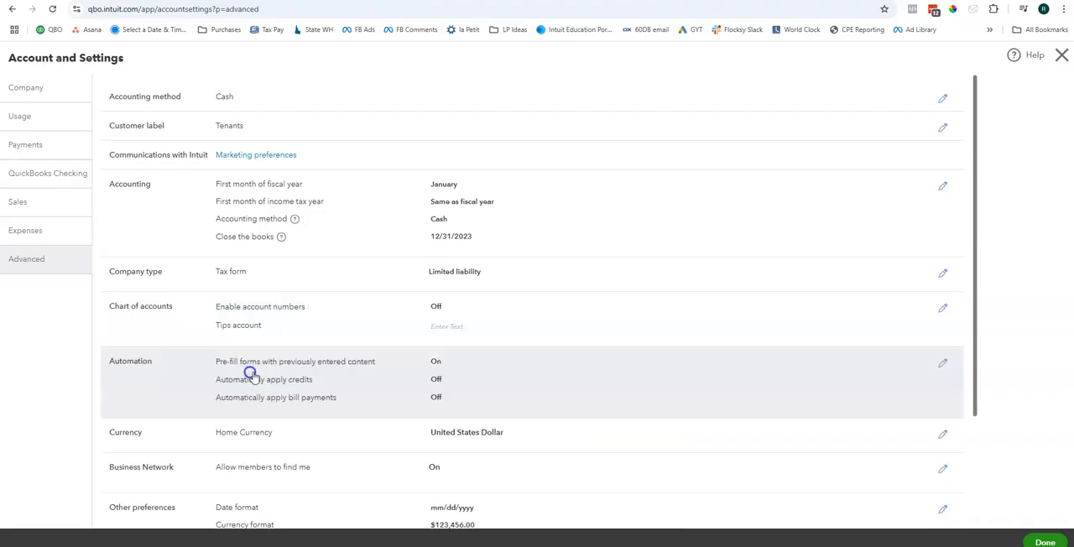
Step: Turn off pre-filling forms with previously entered content in the Automation settings and save
{"action": "scroll", "coordinate": [468, 369], "scroll_direction": "down", "scroll_amount": 2}
{"action": "left_click", "coordinate": [383, 209]}
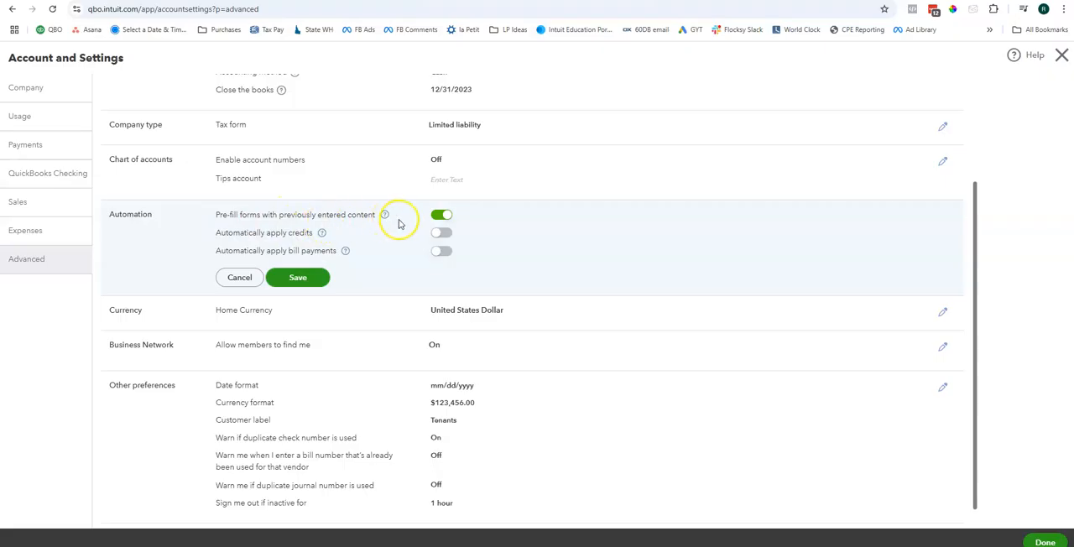
{"action": "left_click", "coordinate": [440, 215]}
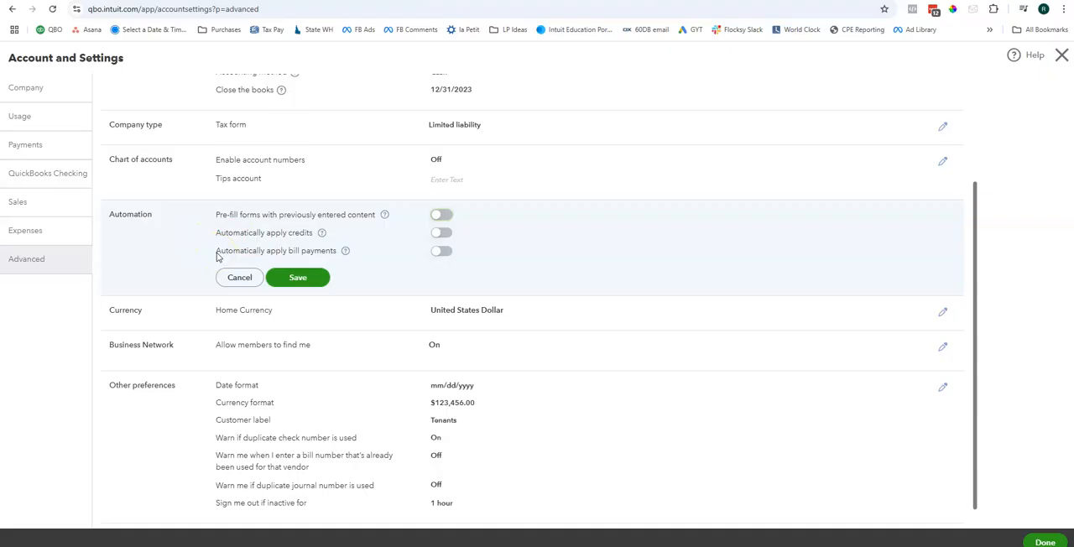
{"action": "left_click", "coordinate": [299, 280]}
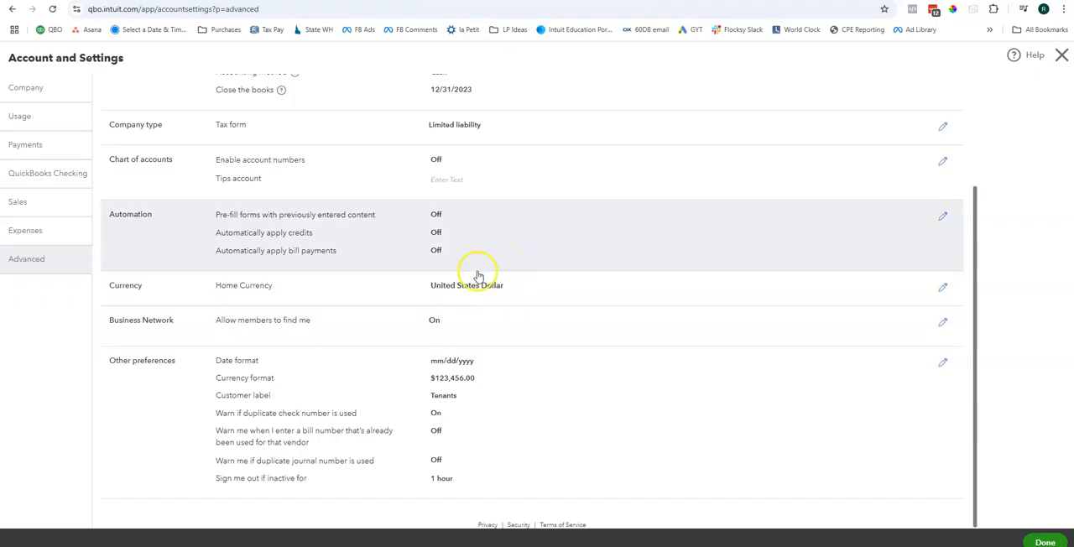
Step: Look over the Business Network setting and the date format, currency format and customer label choices in Other preferences
{"action": "left_click", "coordinate": [627, 319]}
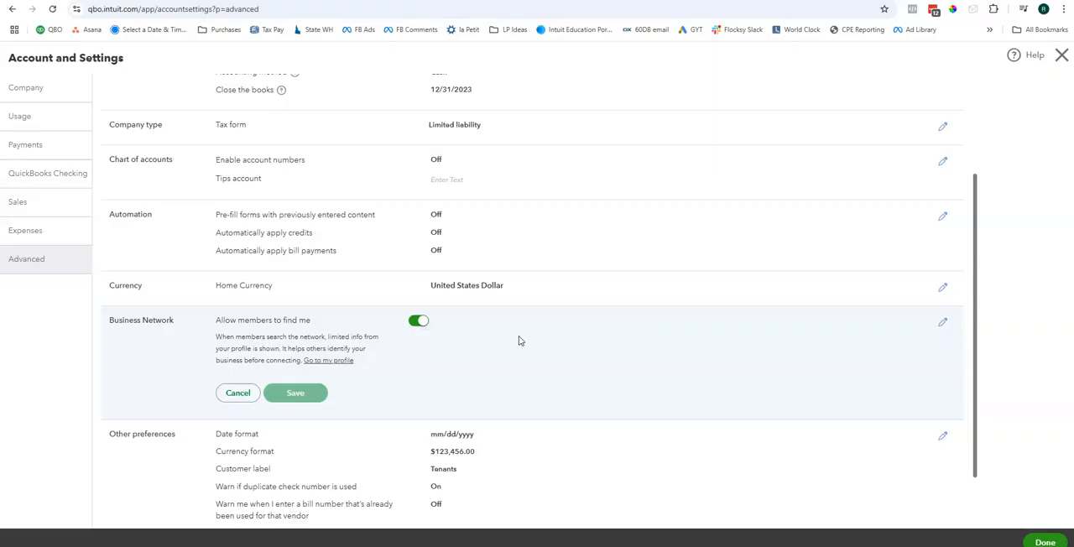
{"action": "scroll", "coordinate": [518, 339], "scroll_direction": "down", "scroll_amount": 1}
{"action": "left_click", "coordinate": [520, 434]}
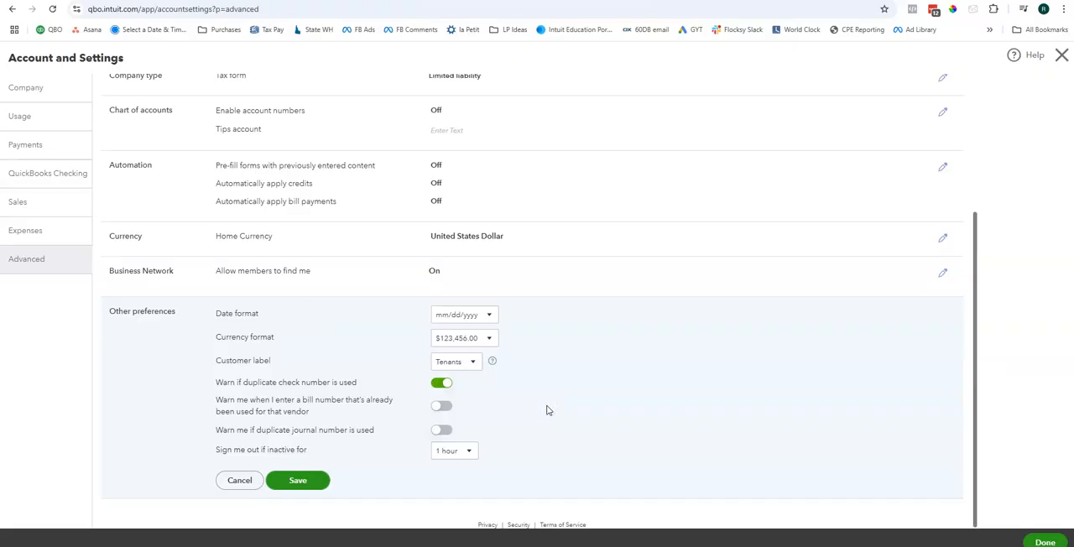
{"action": "left_click", "coordinate": [489, 316]}
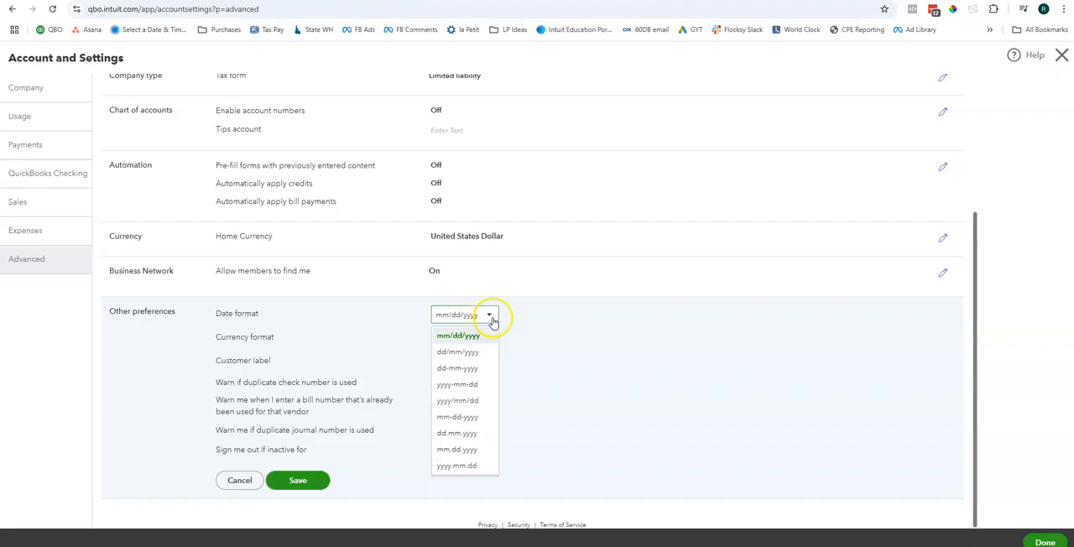
{"action": "left_click", "coordinate": [569, 350]}
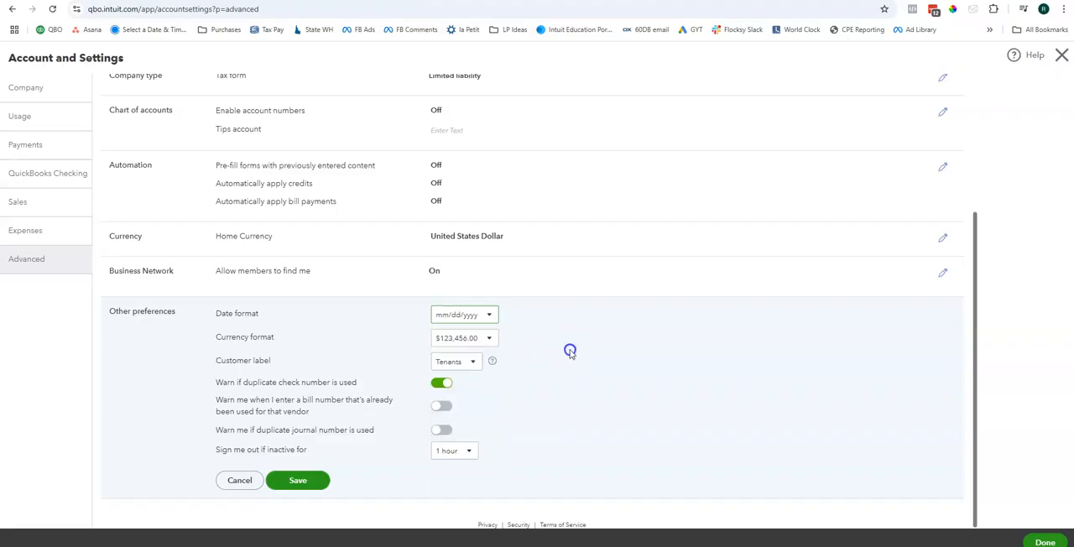
{"action": "left_click", "coordinate": [490, 337]}
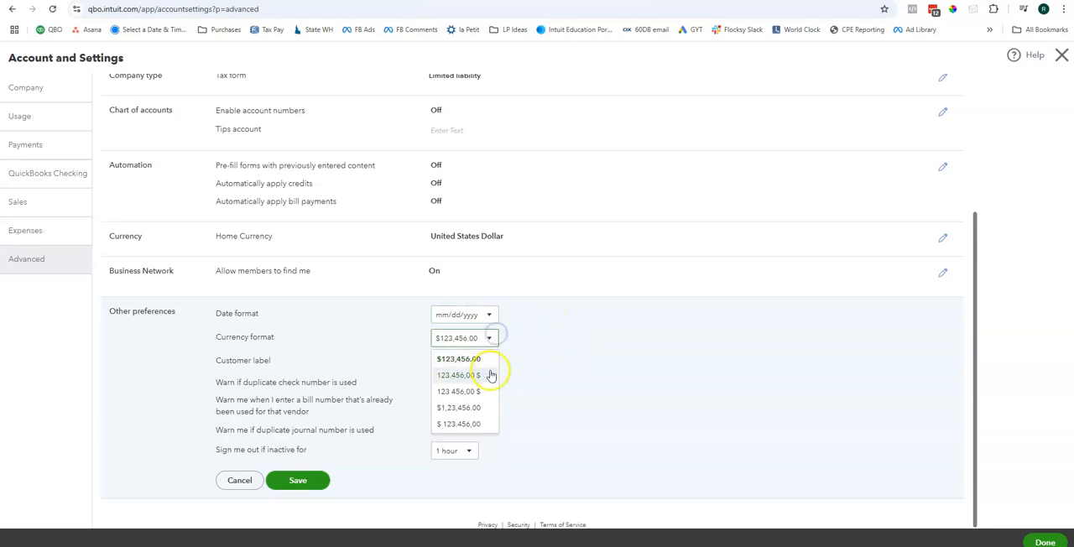
{"action": "left_click", "coordinate": [554, 390]}
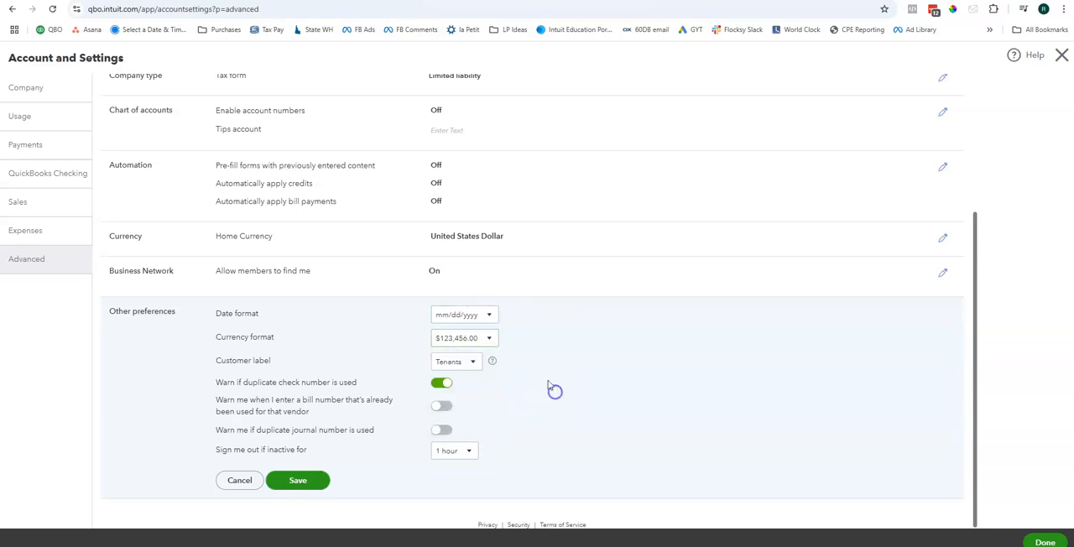
{"action": "left_click", "coordinate": [453, 362]}
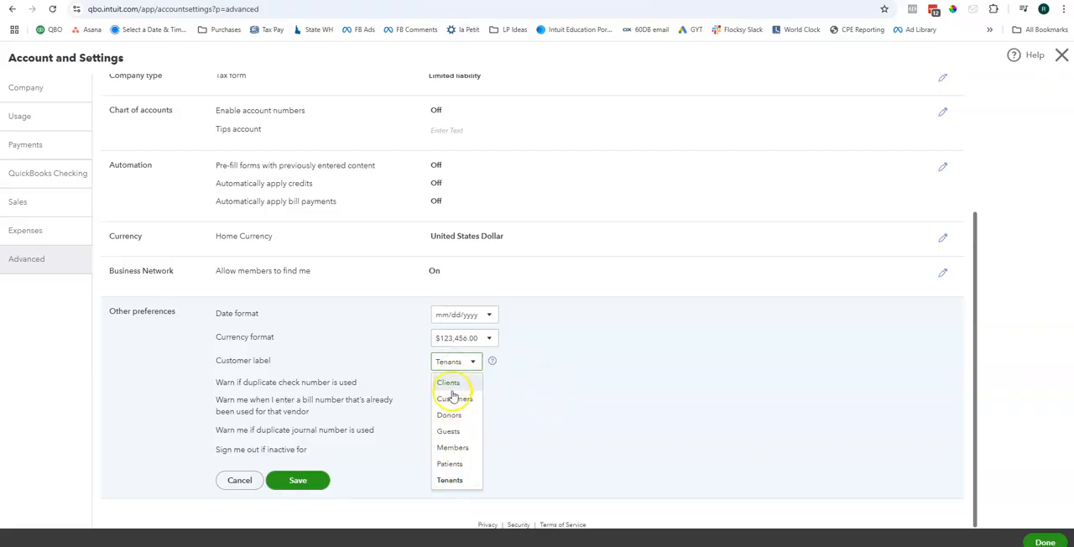
{"action": "left_click", "coordinate": [585, 404]}
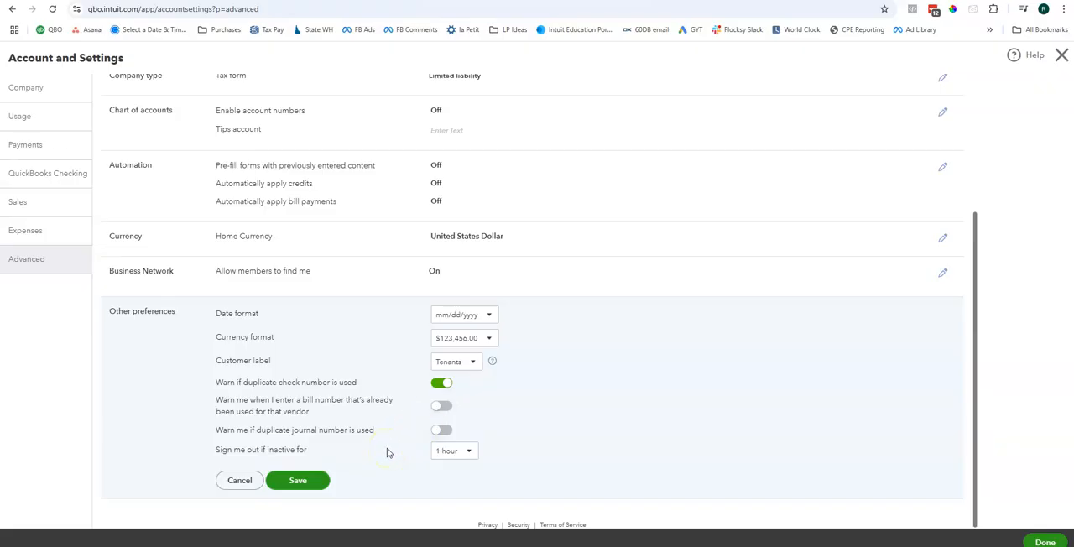
Step: Turn on the warnings for already used vendor bill numbers and duplicate journal numbers in Other preferences, and save
{"action": "left_click", "coordinate": [441, 407]}
{"action": "left_click", "coordinate": [441, 431]}
{"action": "left_click", "coordinate": [472, 450]}
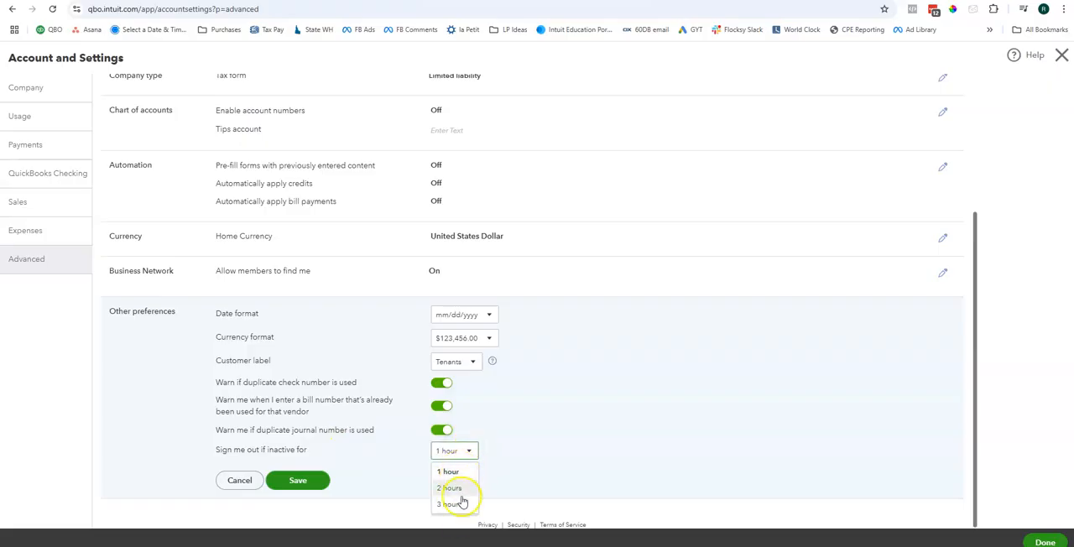
{"action": "left_click", "coordinate": [495, 486]}
{"action": "left_click", "coordinate": [297, 485]}
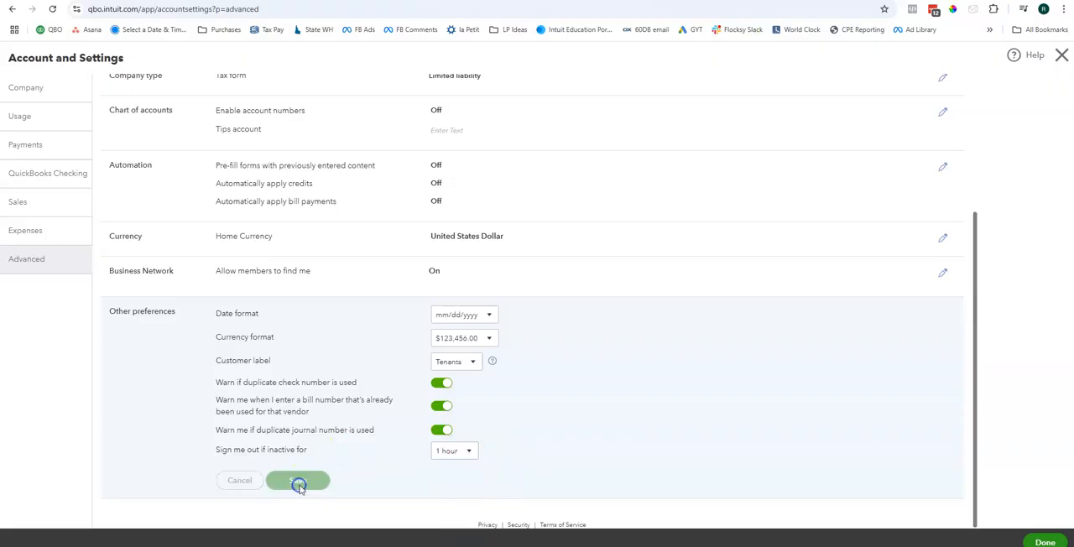
{"action": "scroll", "coordinate": [394, 467], "scroll_direction": "up", "scroll_amount": 2}
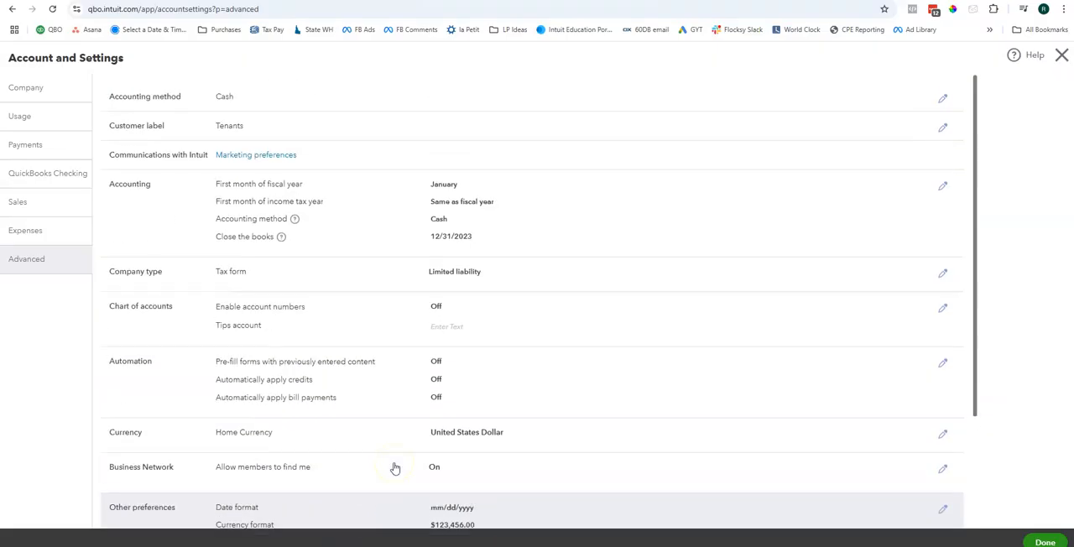
{"action": "left_click", "coordinate": [629, 245]}
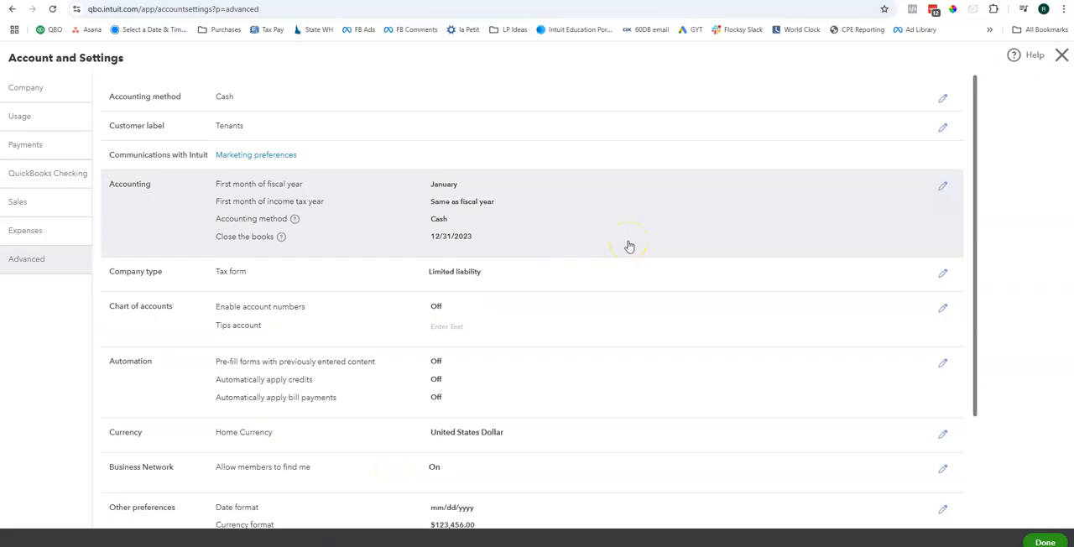